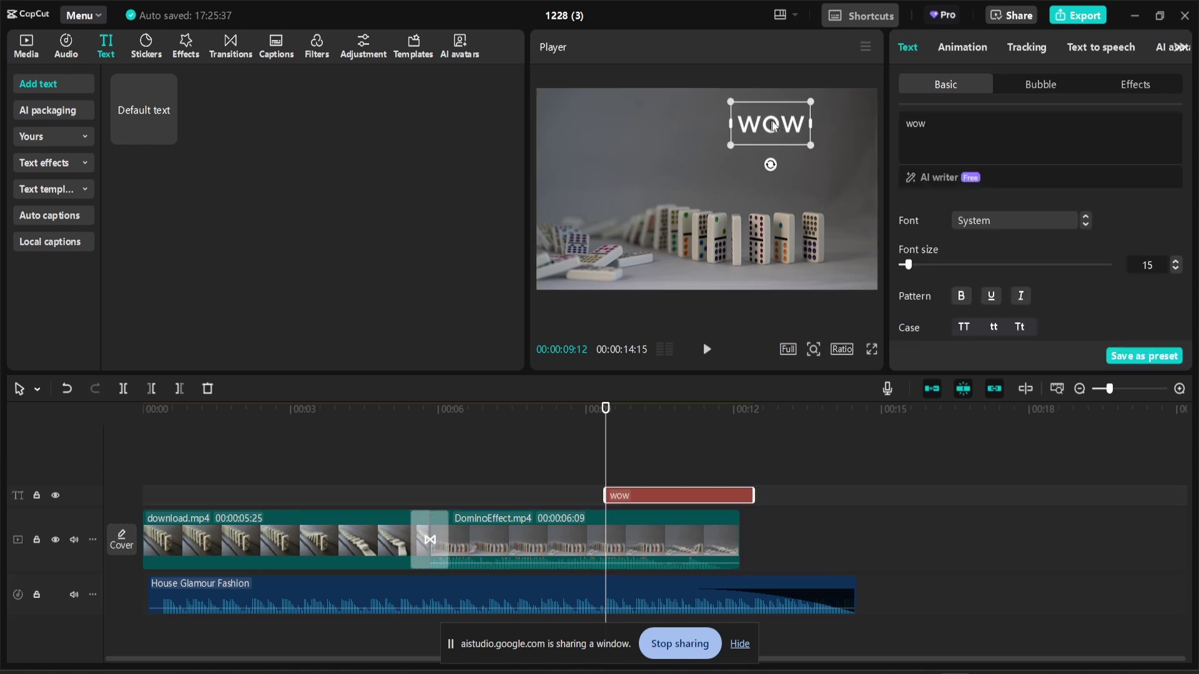
Step: Move the "wow" title farther right in the upper part of the video frame and adjust its font size slightly
drag(767, 126, 805, 128)
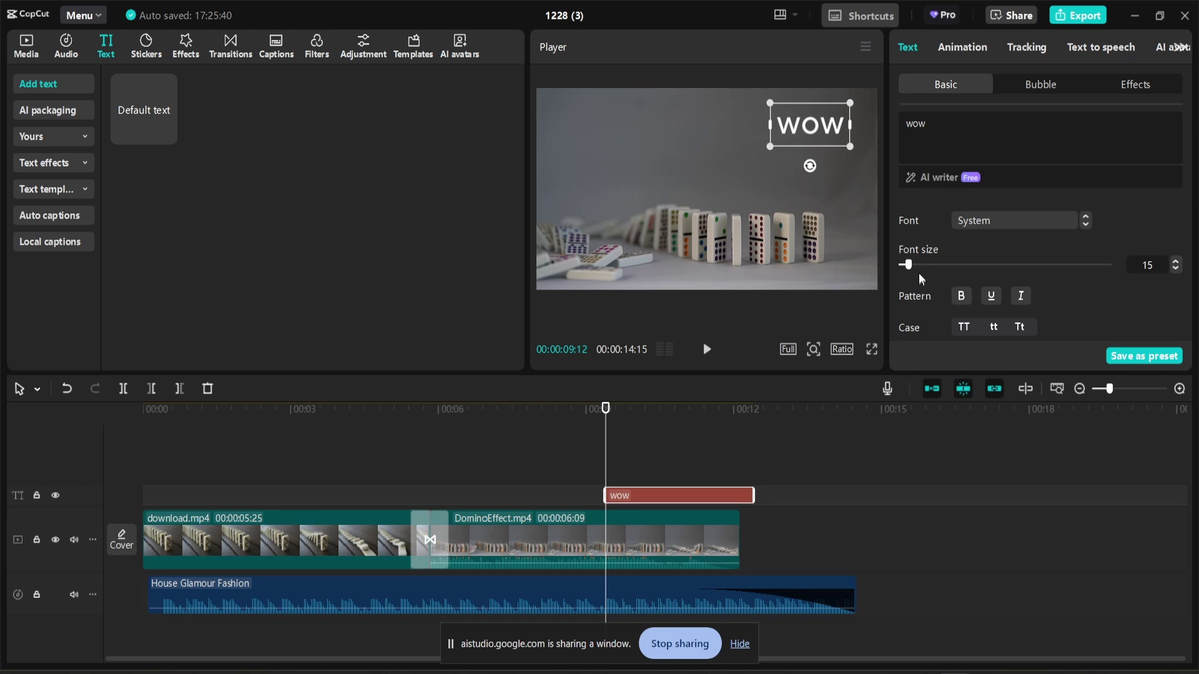
drag(910, 268, 914, 267)
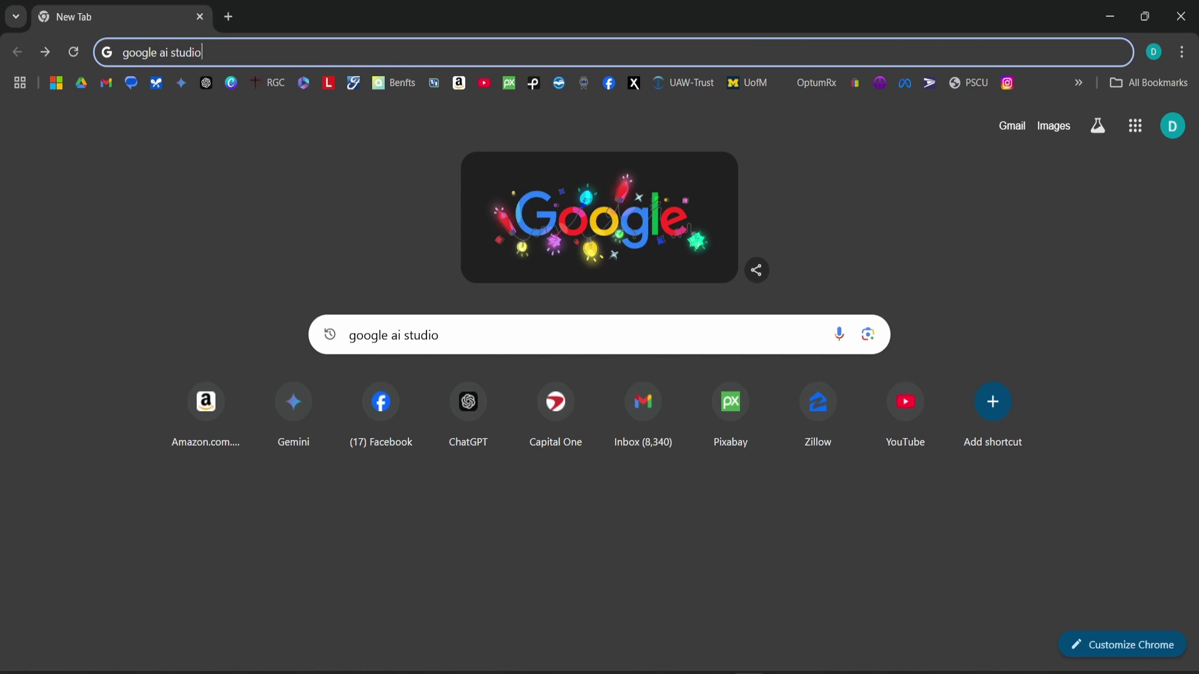
Step: Search the web for google ai studio, then open Google AI Studio's Stream Realtime page in Chrome
key(Return)
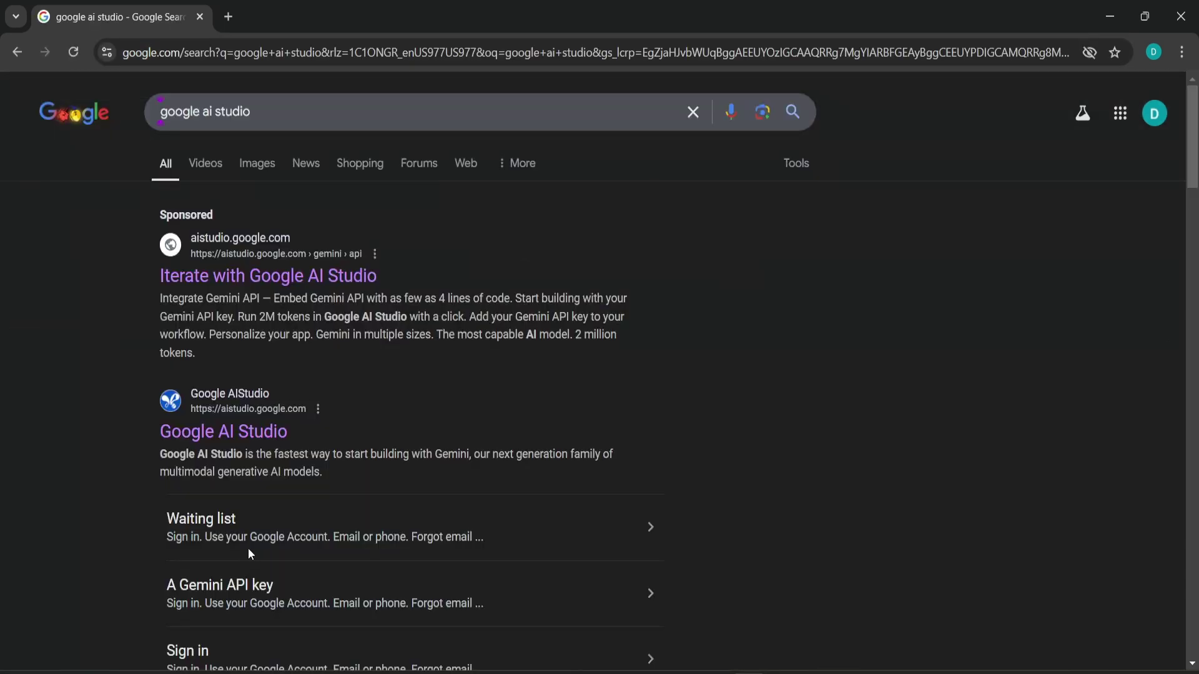
click(229, 433)
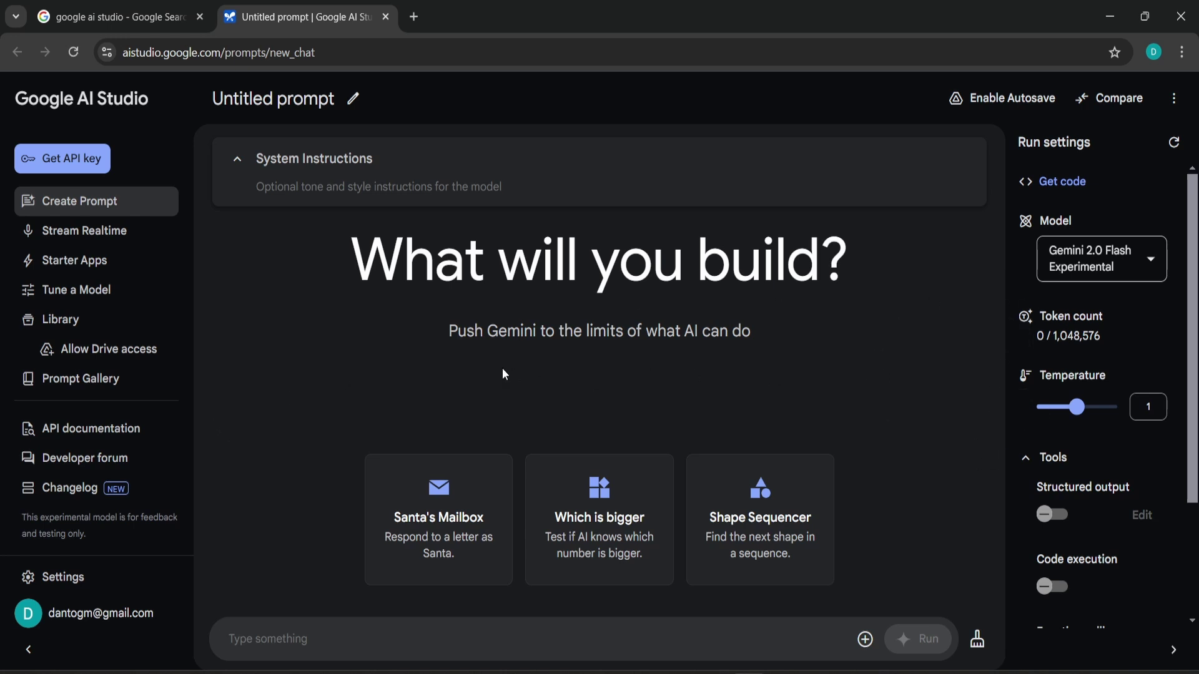
click(99, 241)
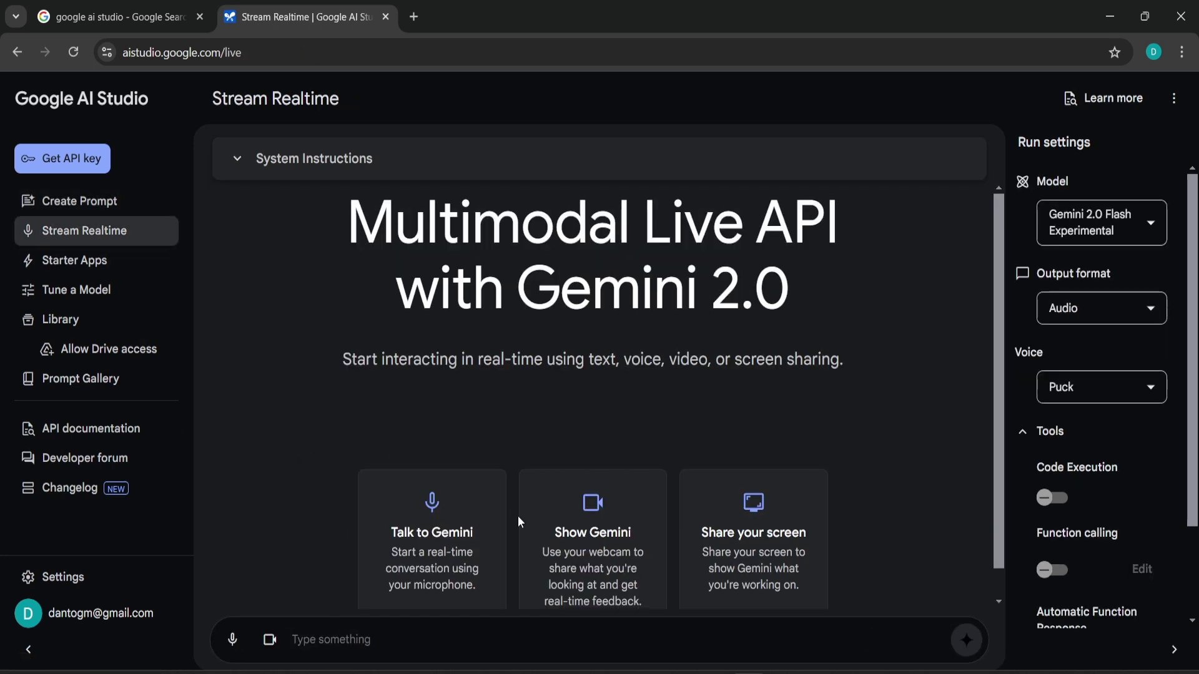
Step: Start a live screen share with Gemini, choosing the CapCut editor window as the shared window
click(749, 550)
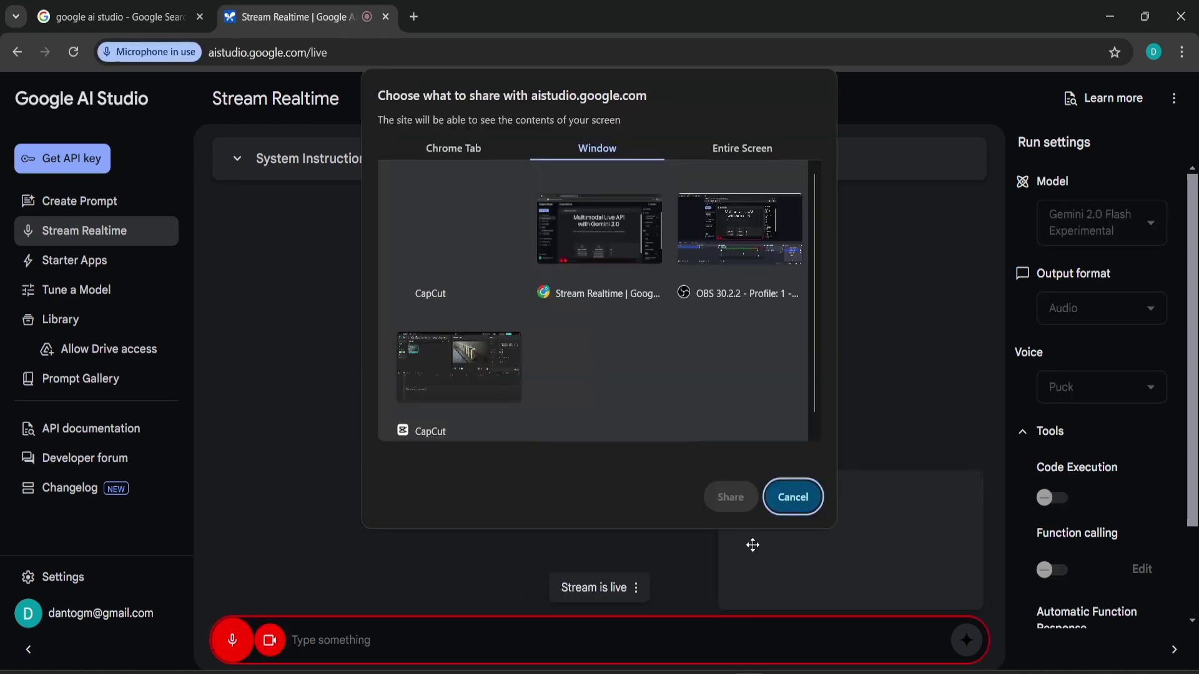
click(454, 371)
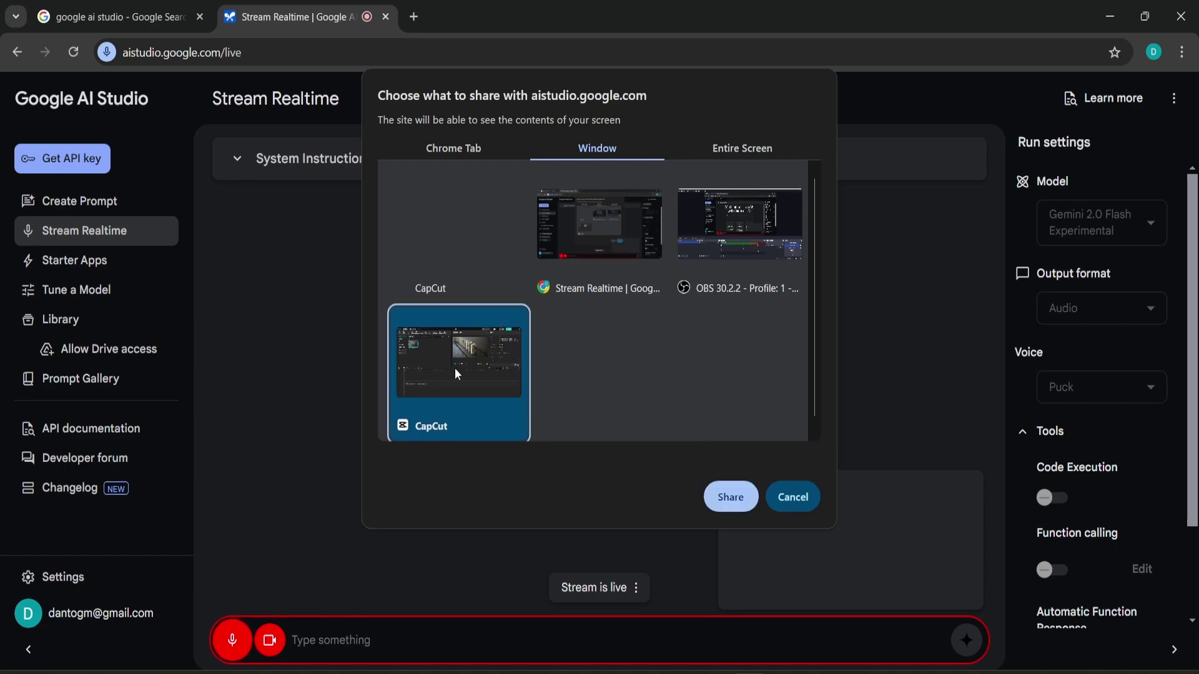
click(724, 498)
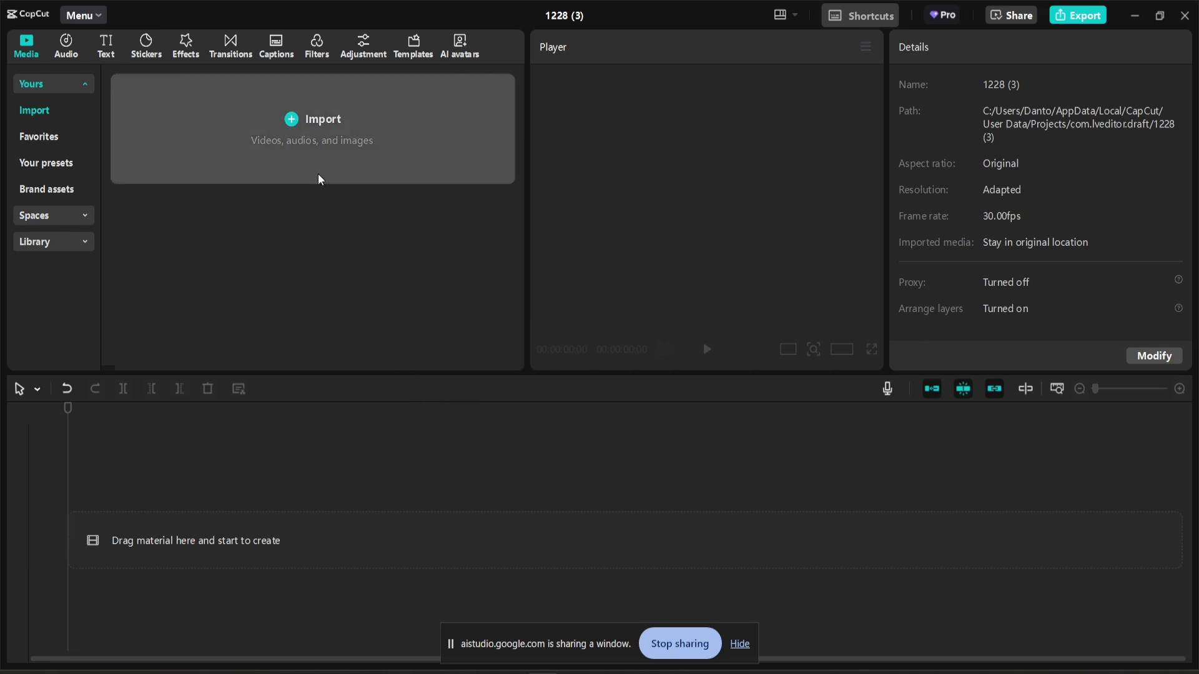
Step: In CapCut, import the download and DominoEffect videos from the Videos folder into the project media
click(294, 125)
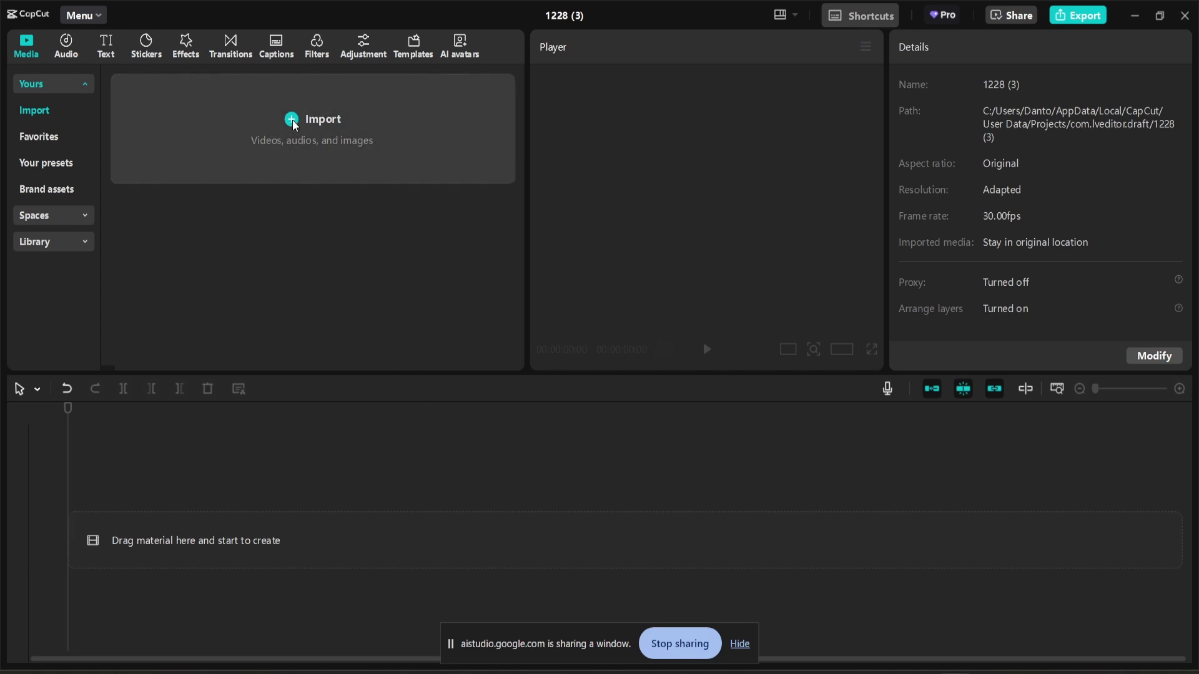
scroll(325, 241, down, 4)
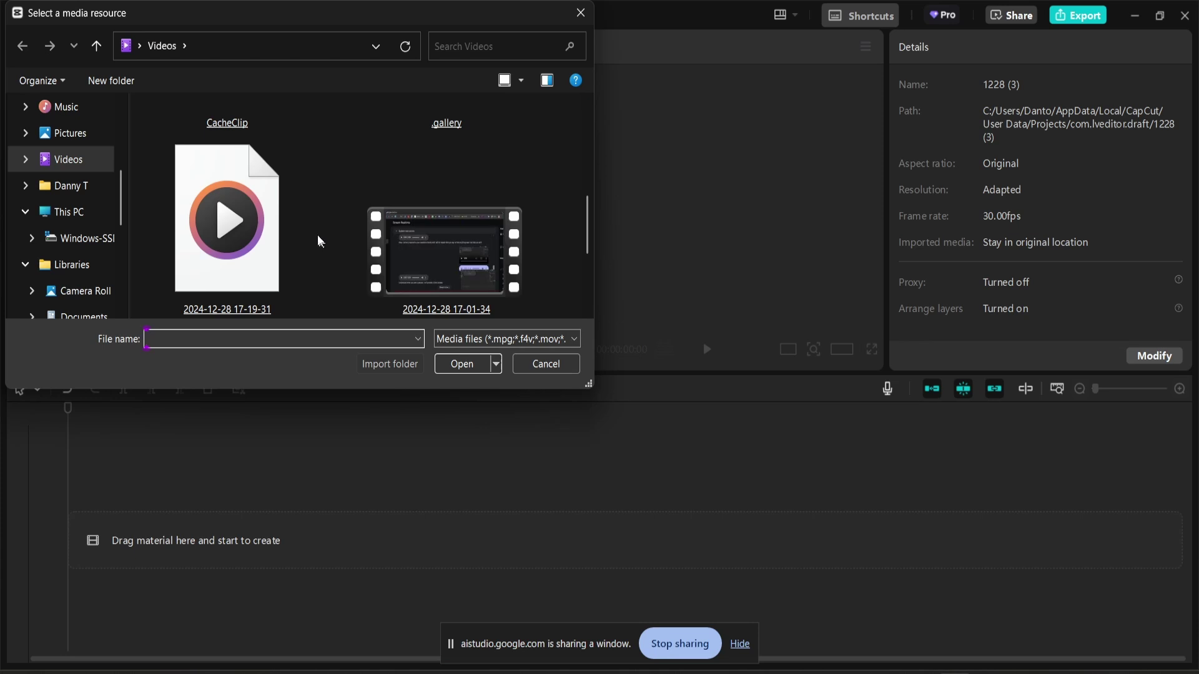
scroll(337, 228, down, 3)
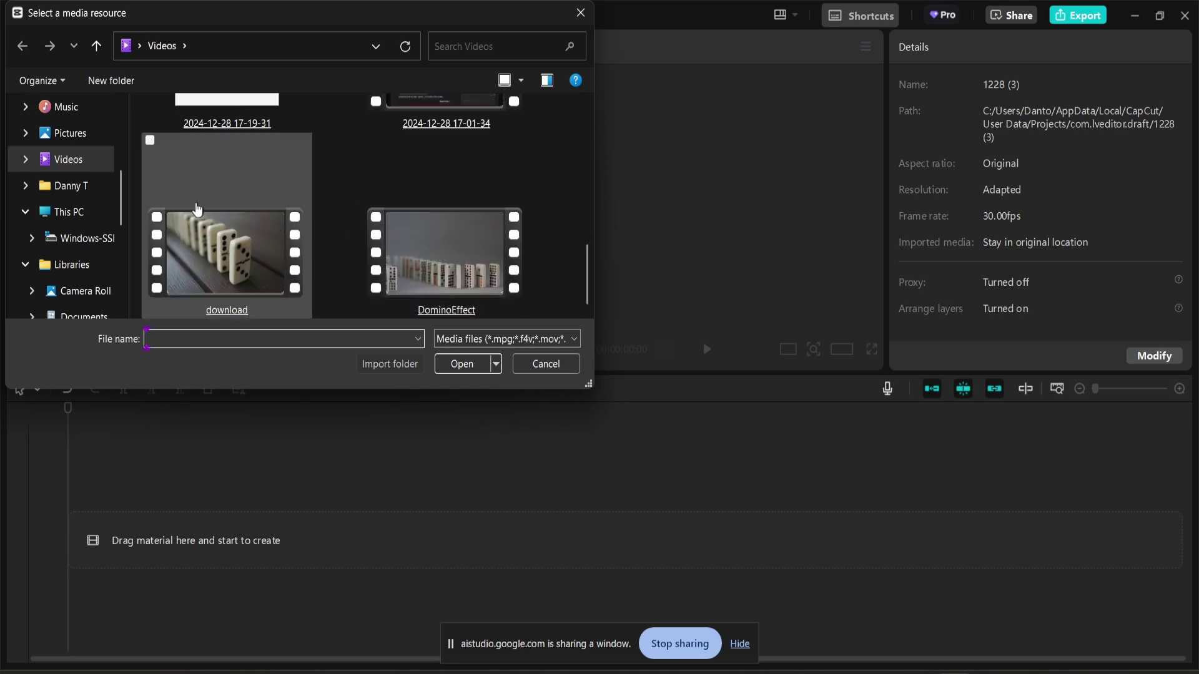
click(194, 153)
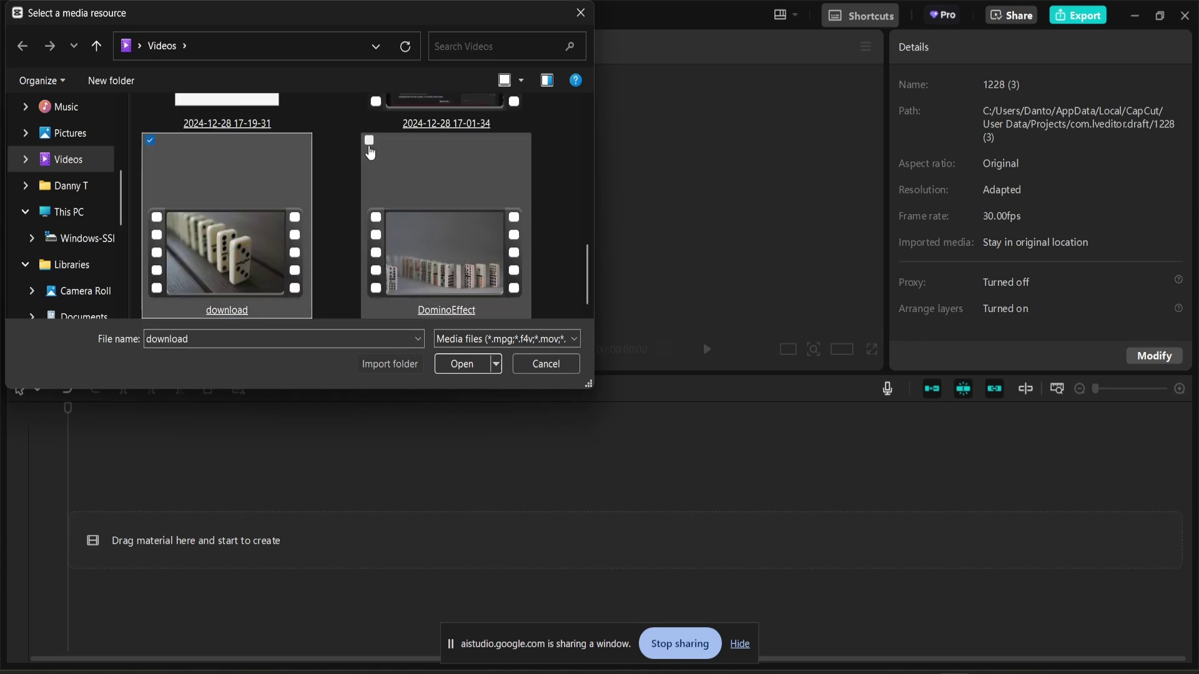
click(369, 141)
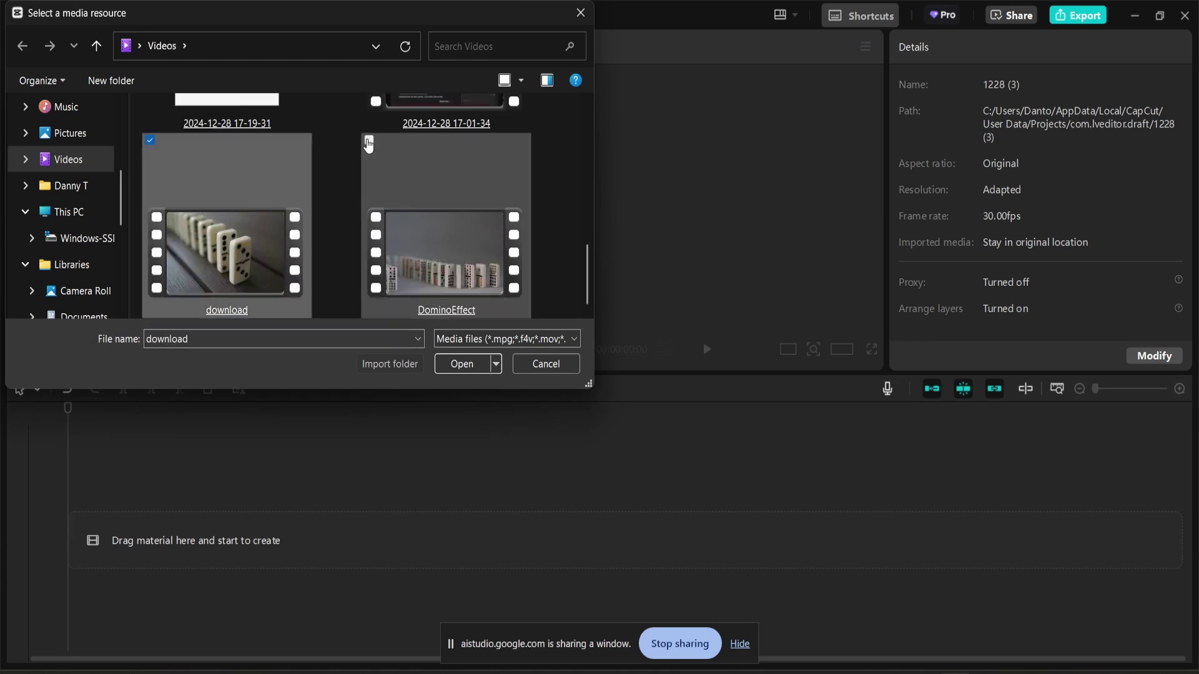
click(464, 365)
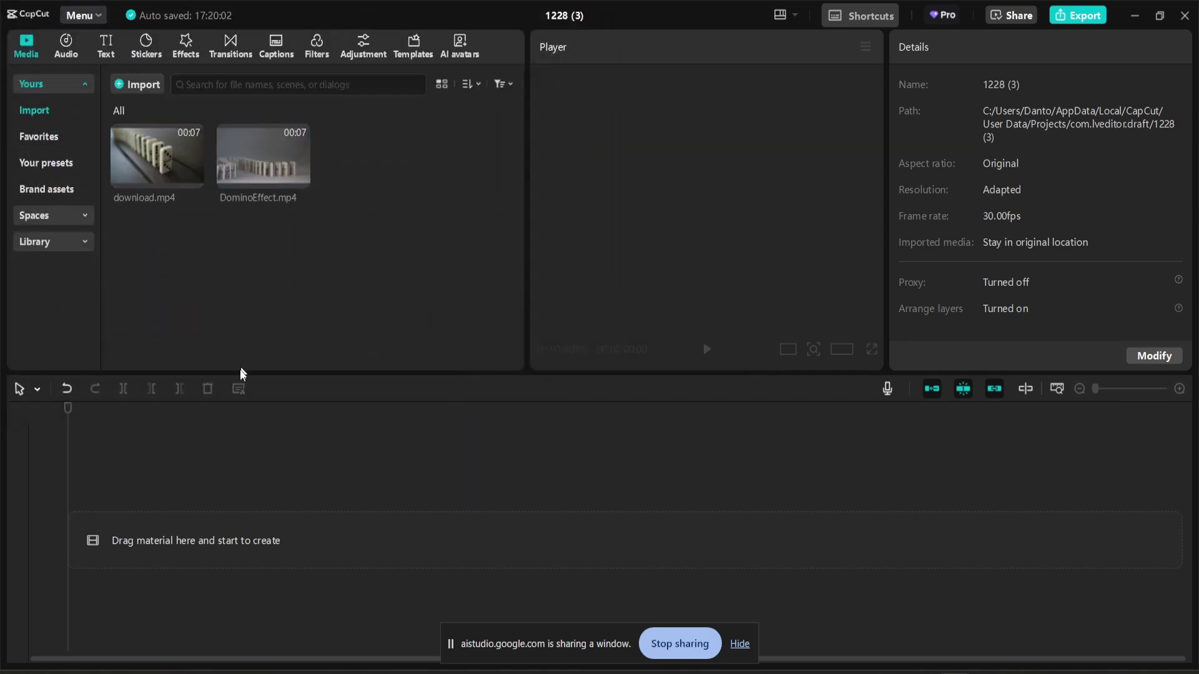
Step: Place download.mp4 at the start of the timeline and DominoEffect.mp4 directly after it on the same track
mouse_move(159, 164)
drag(160, 159, 145, 530)
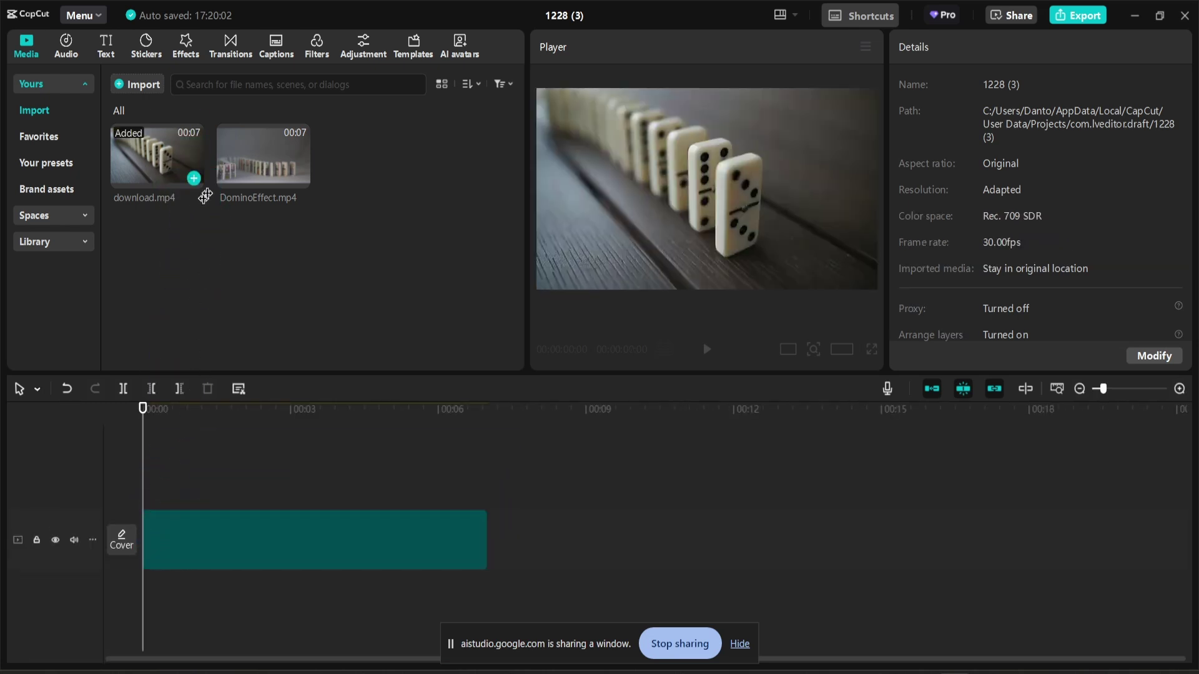
drag(259, 157, 395, 531)
Step: Split the download.mp4 clip at 00:00:05:25 and delete the part after the cut
click(165, 417)
drag(171, 419, 429, 446)
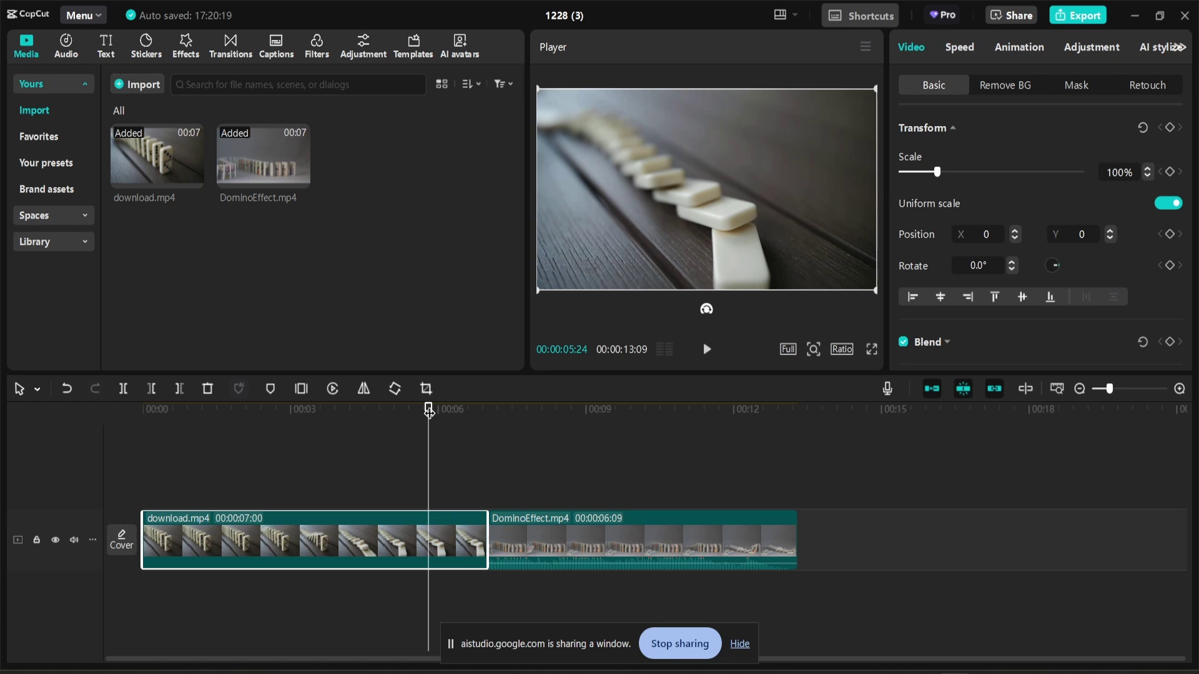
mouse_move(428, 409)
mouse_down()
mouse_move(373, 406)
mouse_move(431, 403)
mouse_up()
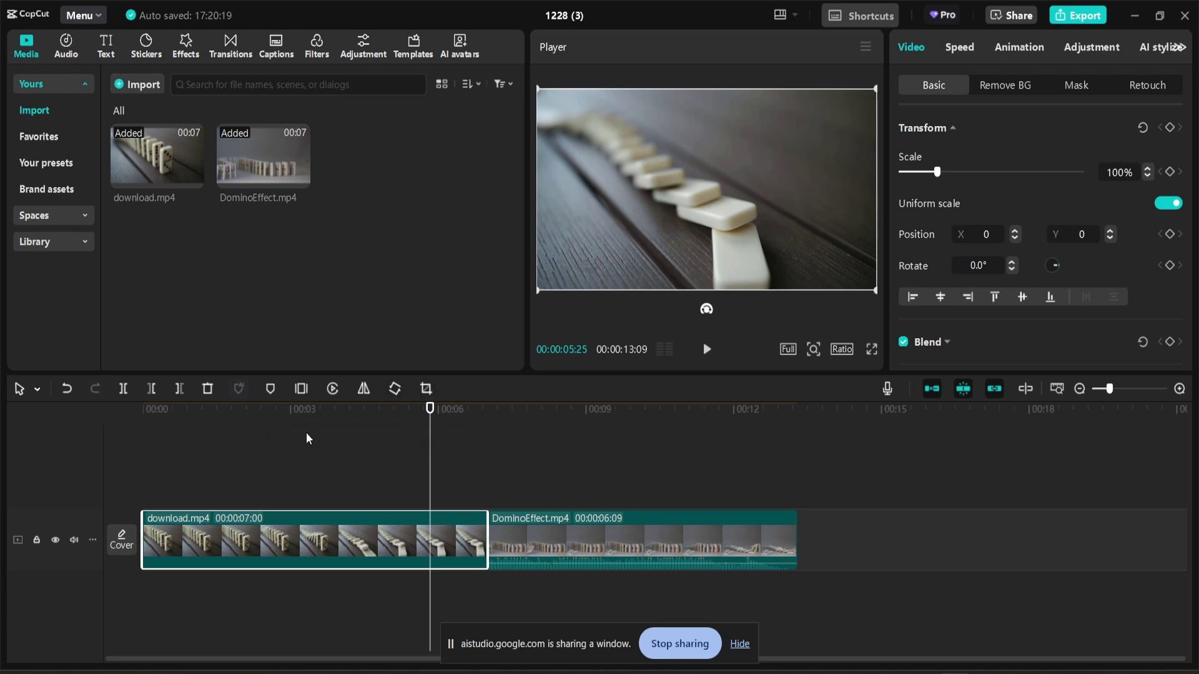
key(ctrl+b)
click(395, 409)
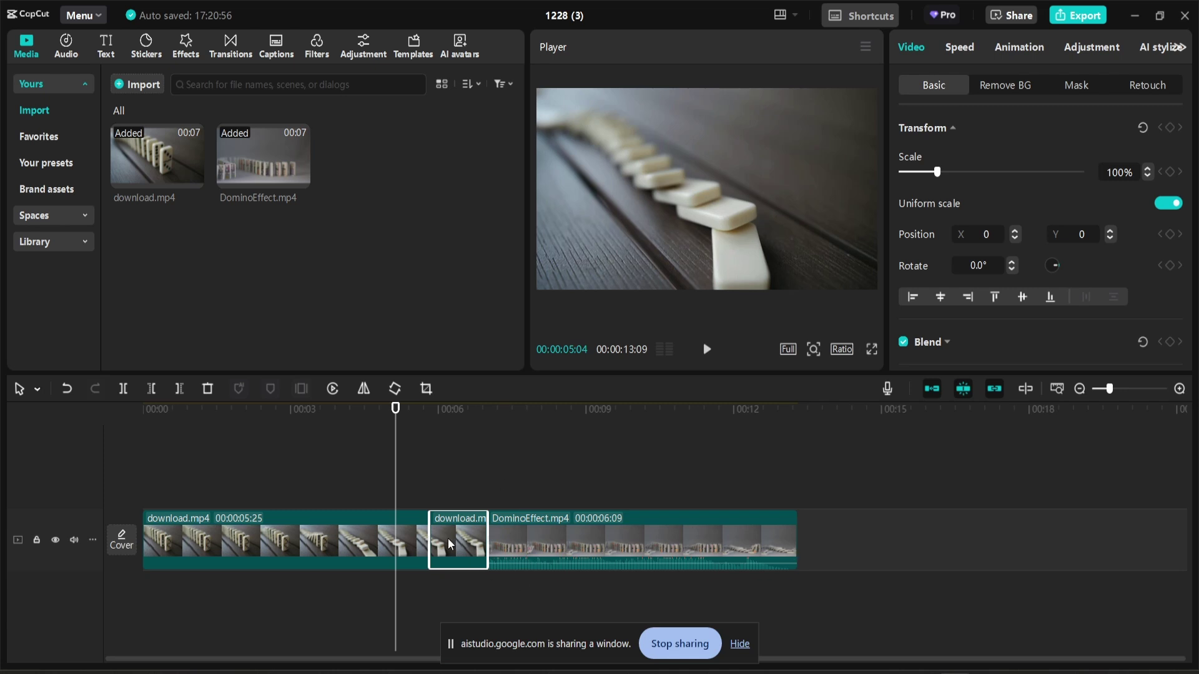
key(Delete)
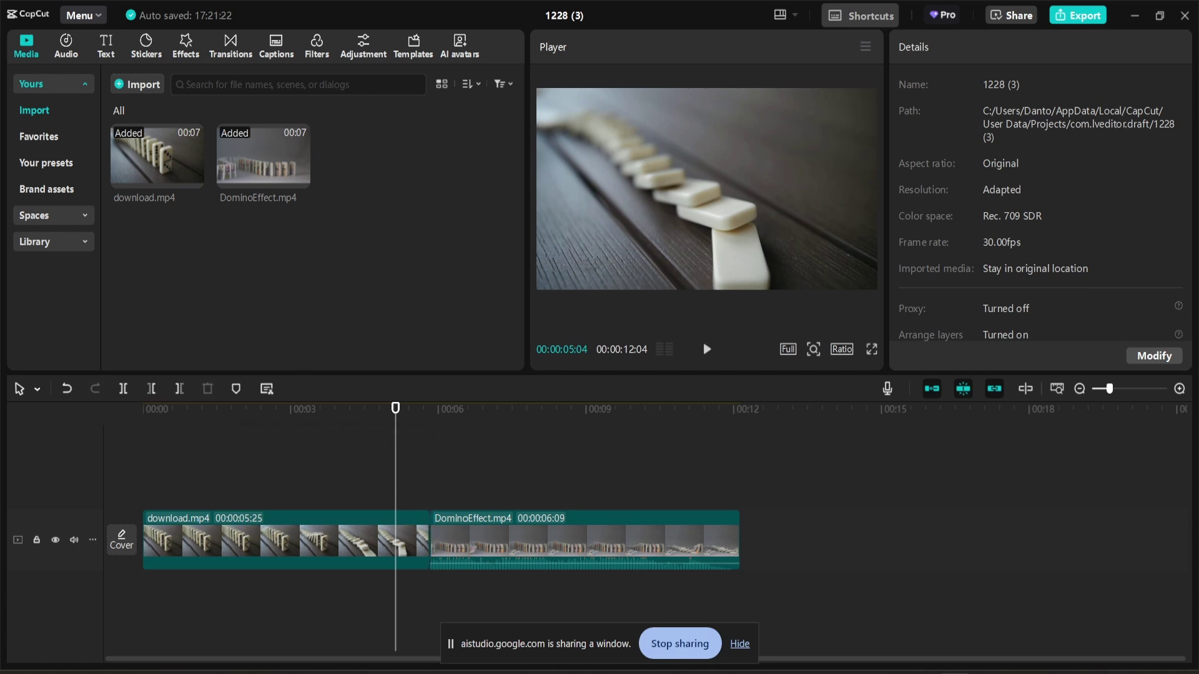
Step: Add the Slide Left transition between the two clips, accept the duplicate frames, and play through the transition
click(232, 48)
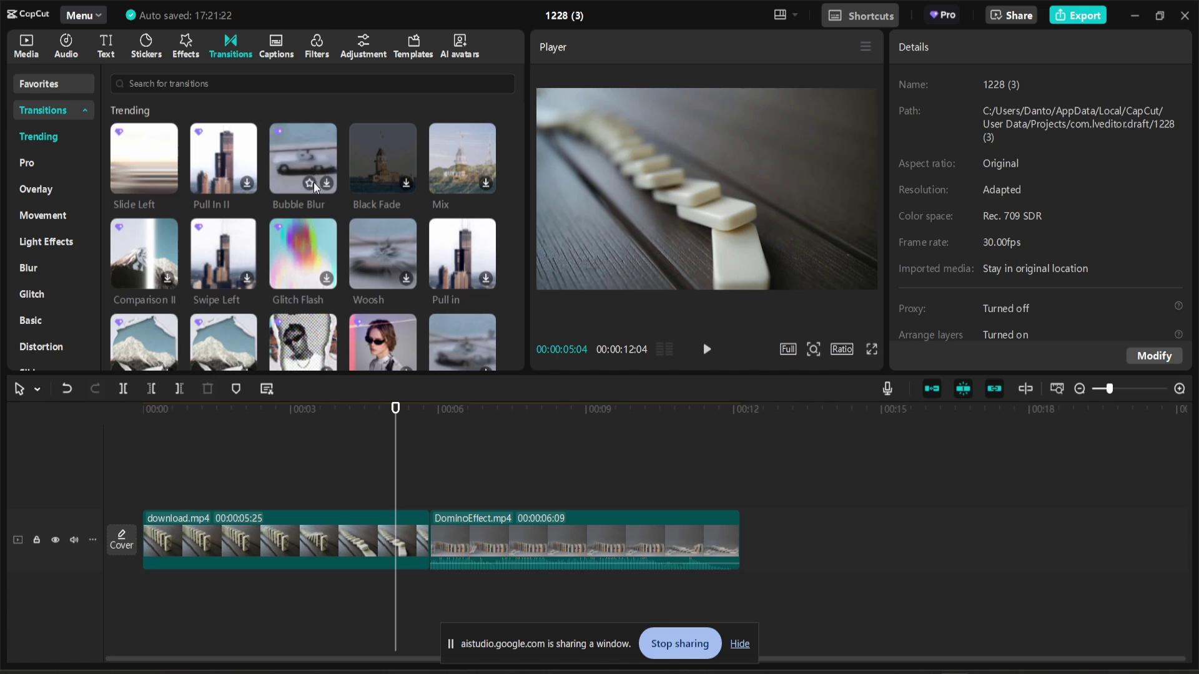
drag(148, 157, 414, 542)
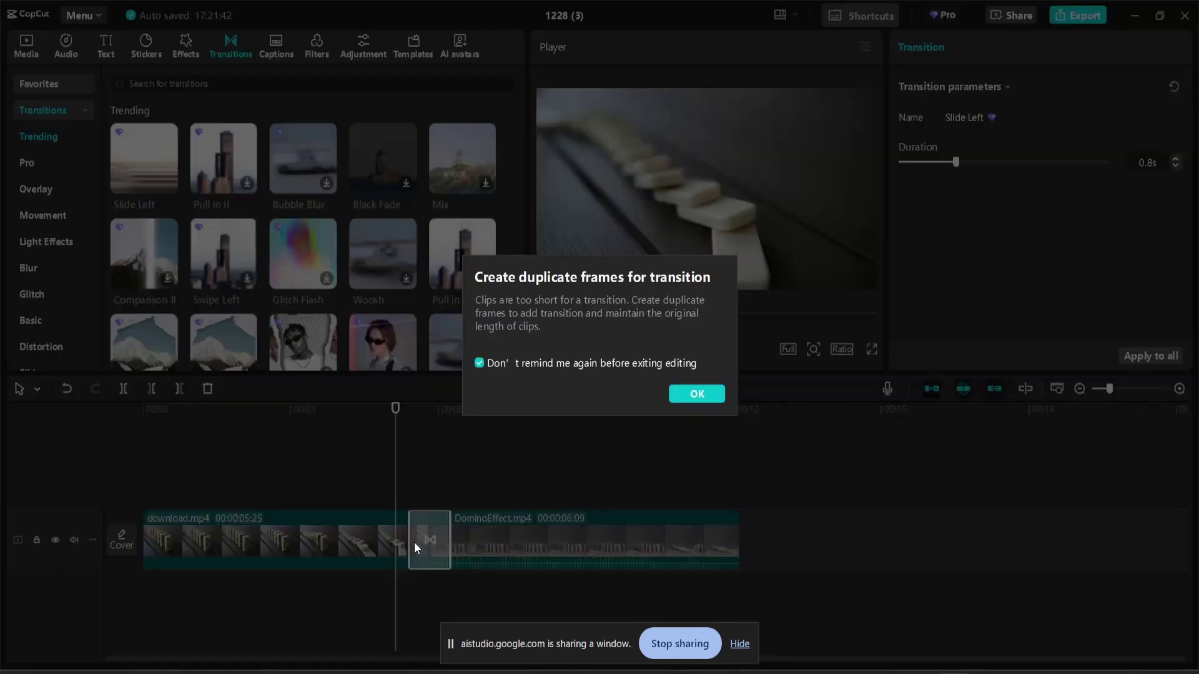
click(691, 394)
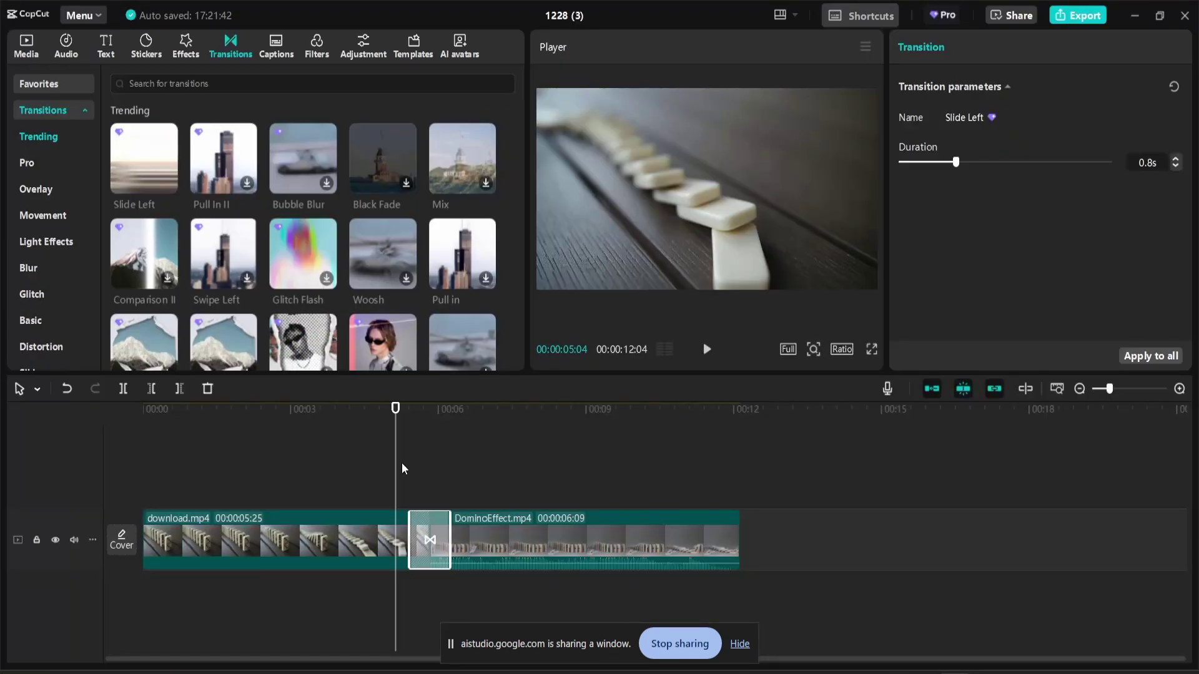
key(space)
key(space)
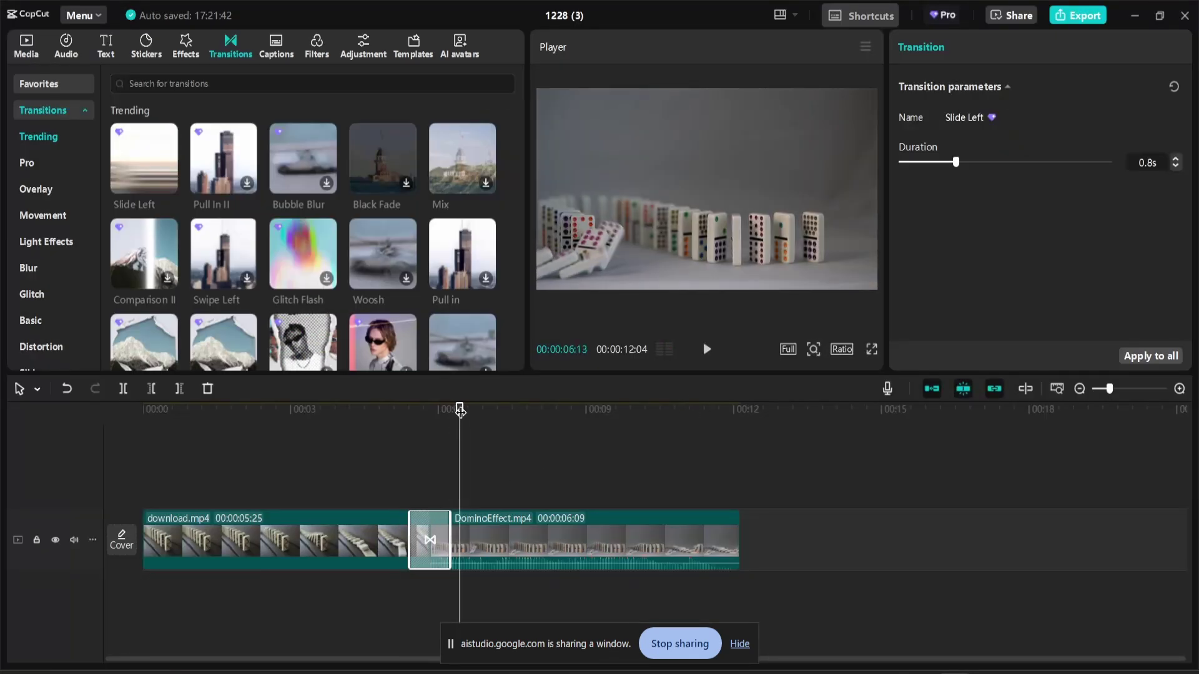
drag(460, 411, 389, 409)
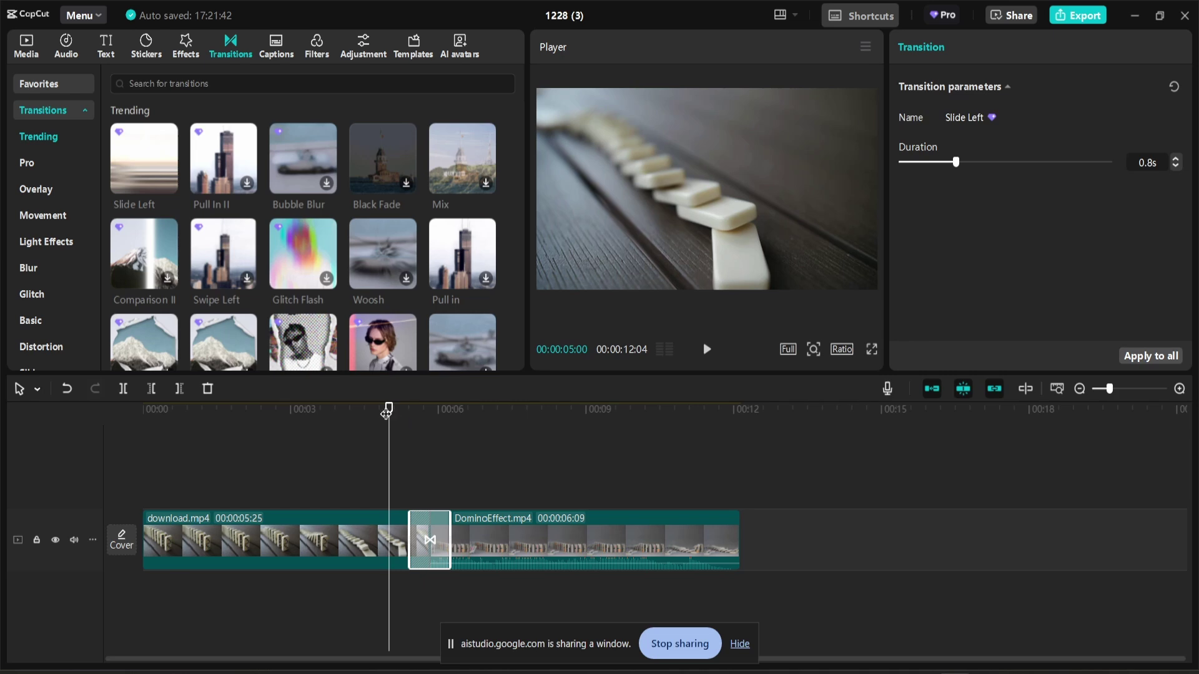
Step: Add the Pop track House Glamour Fashion below the video, shift it to the timeline start, and play a short preview
click(66, 49)
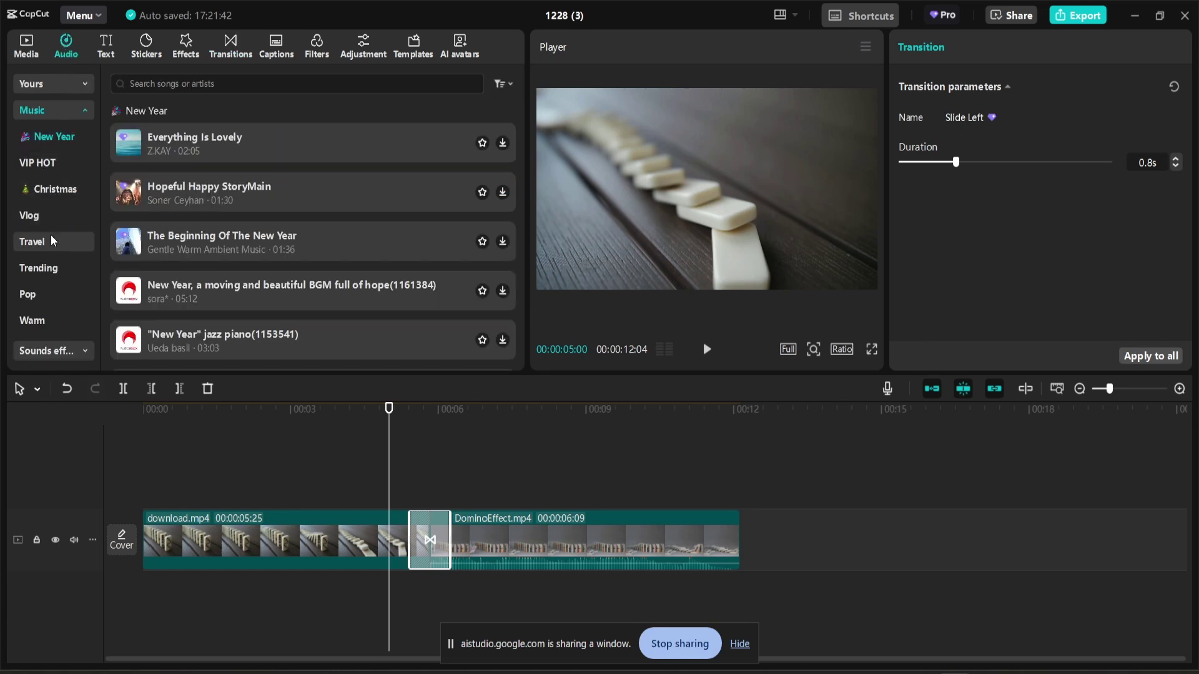
scroll(49, 206, down, 3)
click(27, 214)
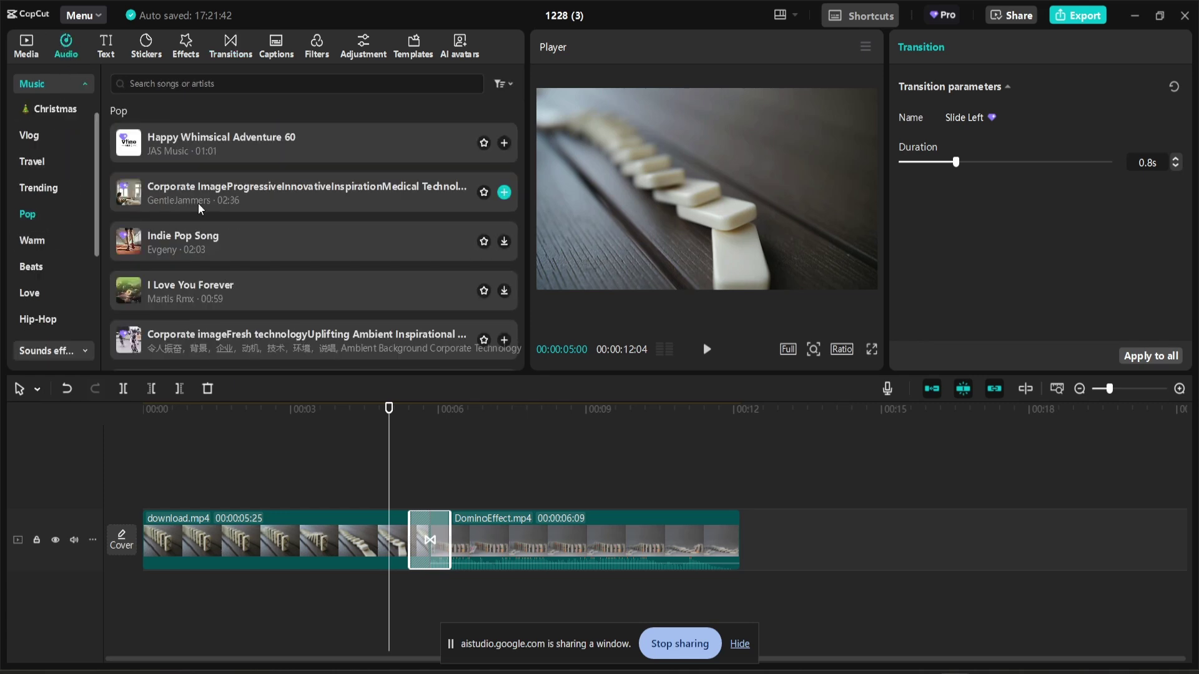
scroll(199, 191, down, 1)
scroll(199, 191, down, 1)
drag(206, 242, 240, 590)
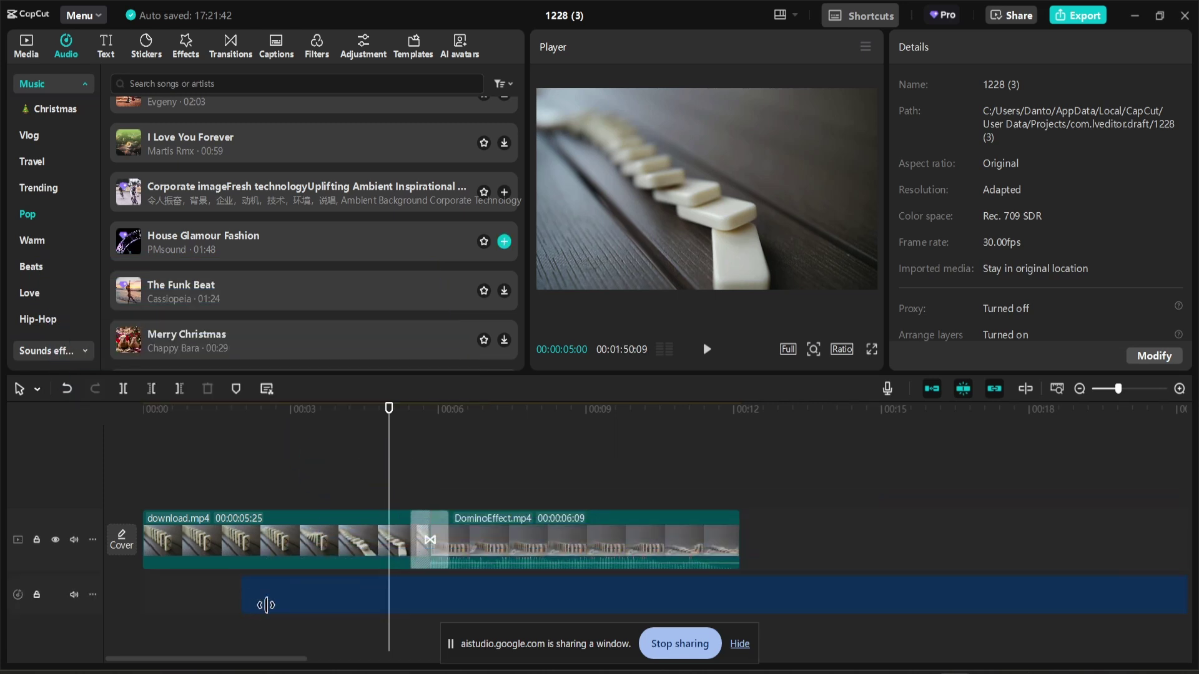
drag(526, 595, 433, 589)
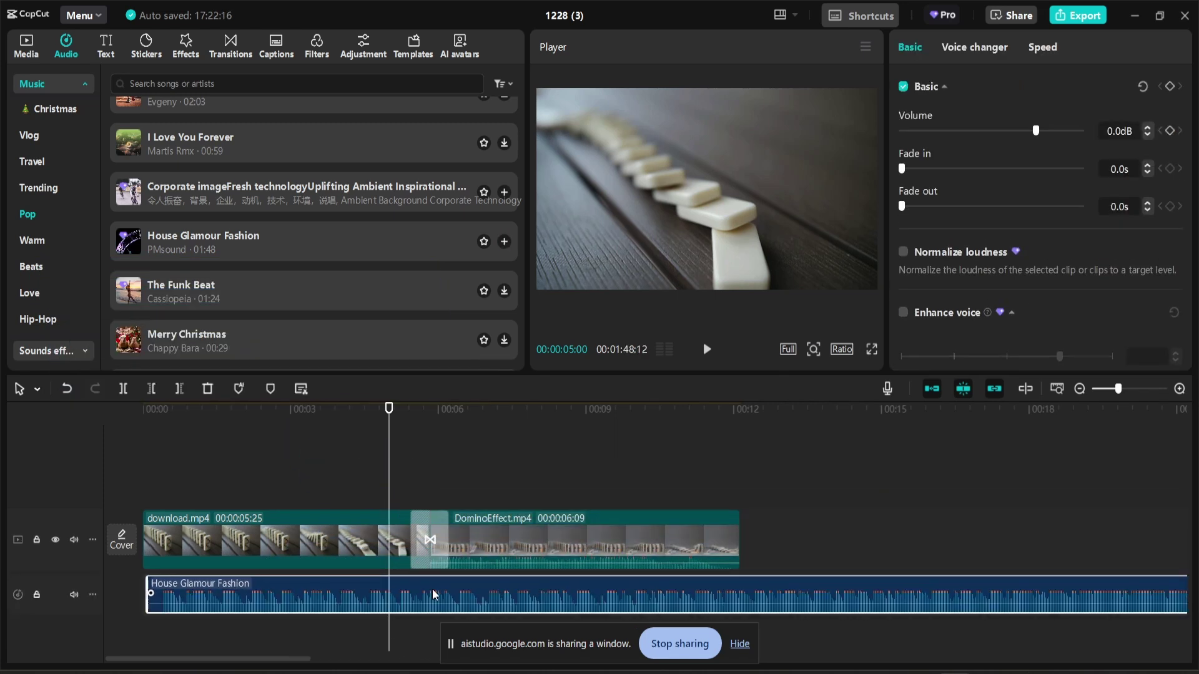
key(space)
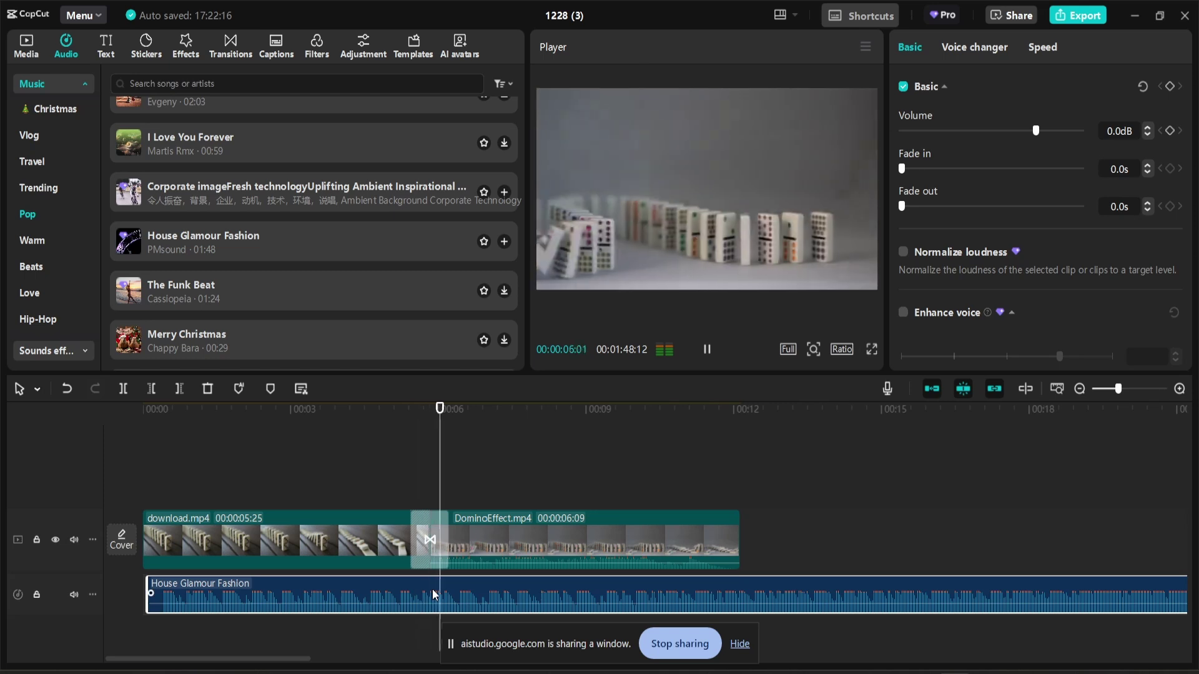
key(space)
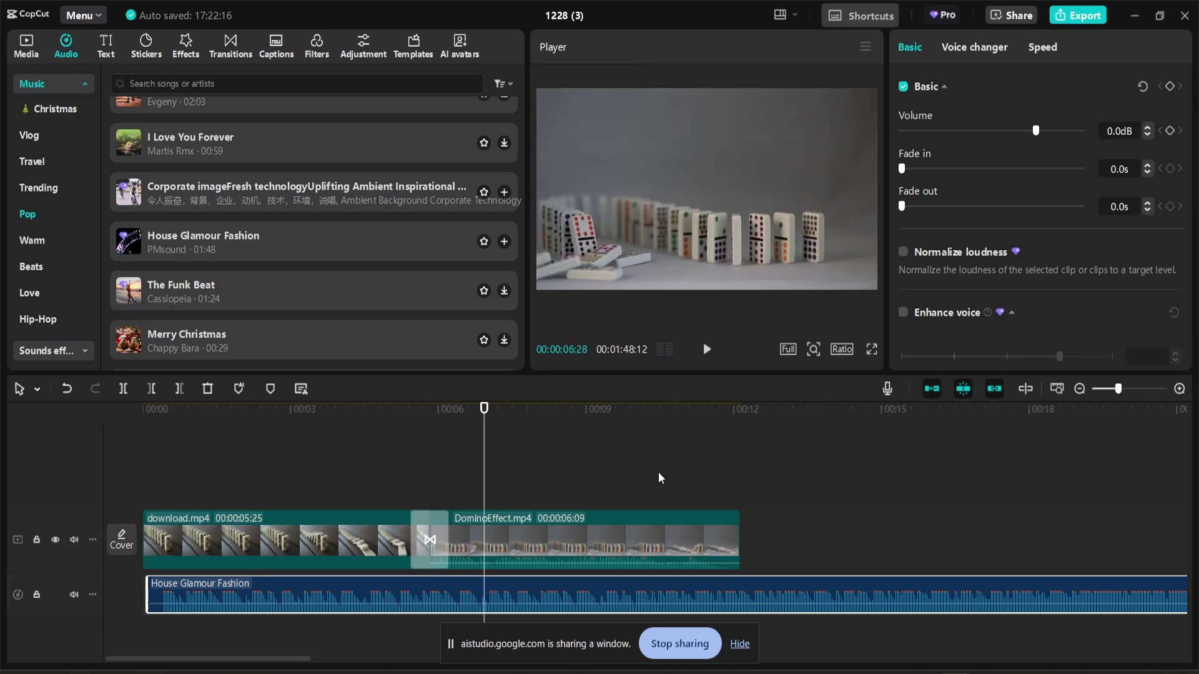
Step: Lower the House Glamour Fashion music volume to -13.5 dB and listen to the result
click(561, 532)
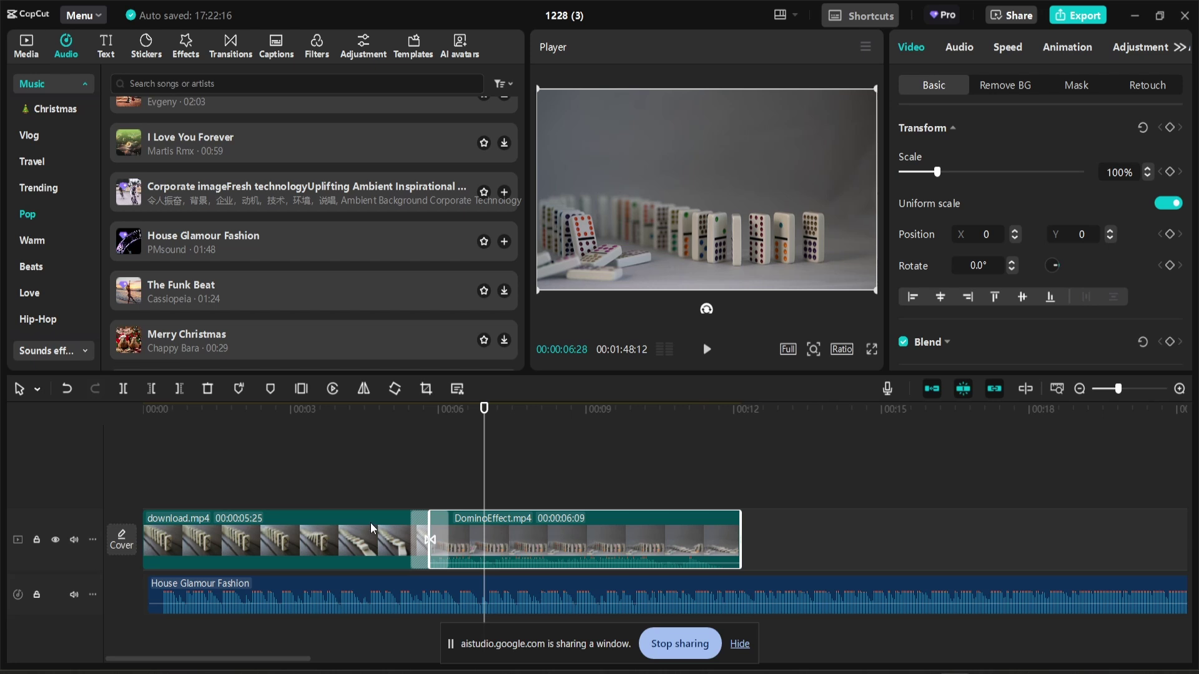
click(619, 598)
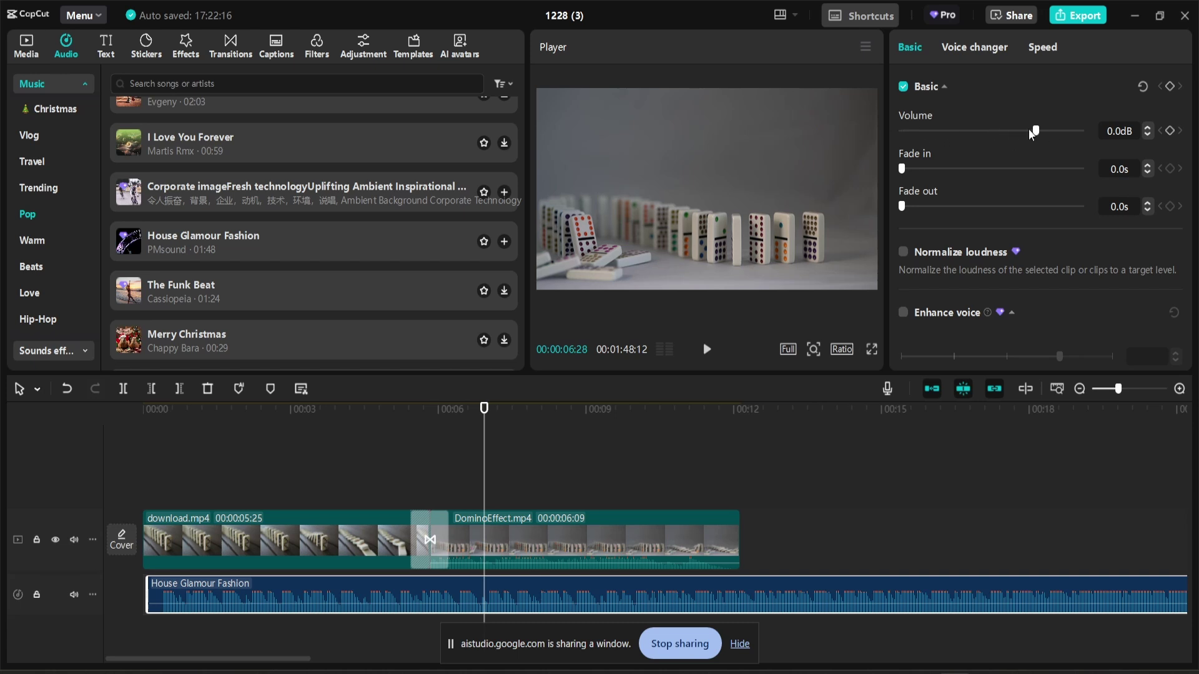
drag(1029, 131, 1004, 130)
key(space)
key(space)
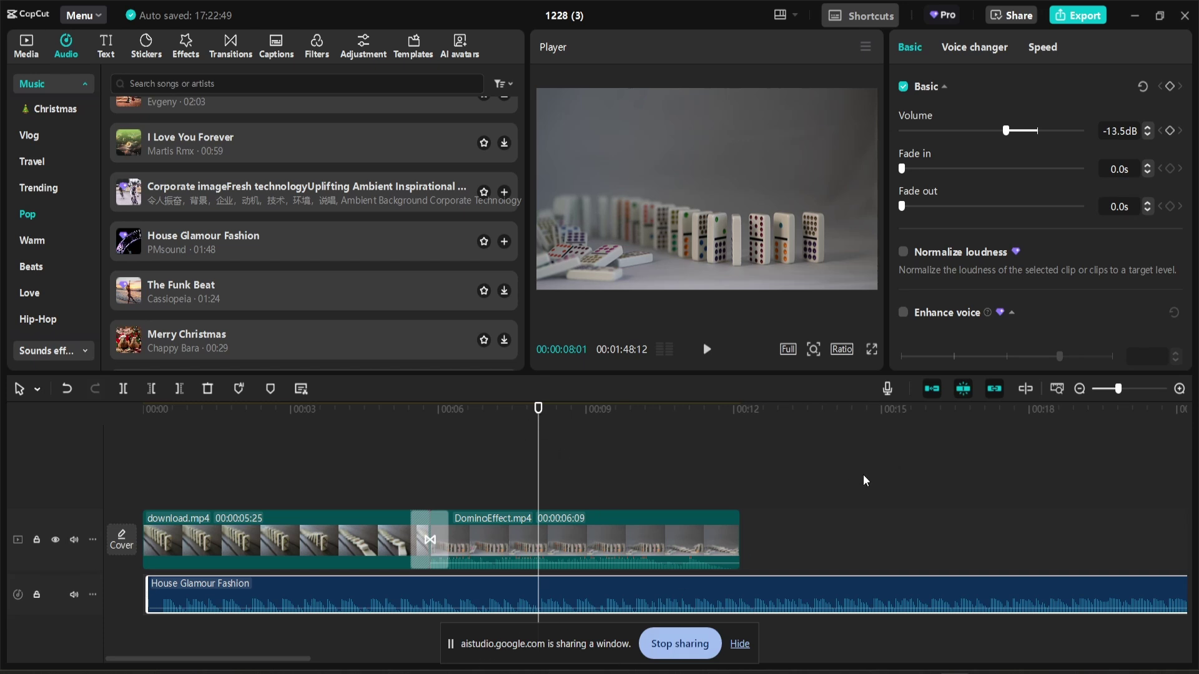
Step: Trim the end of the House Glamour Fashion music to 00:00:14:15
drag(1186, 595, 857, 639)
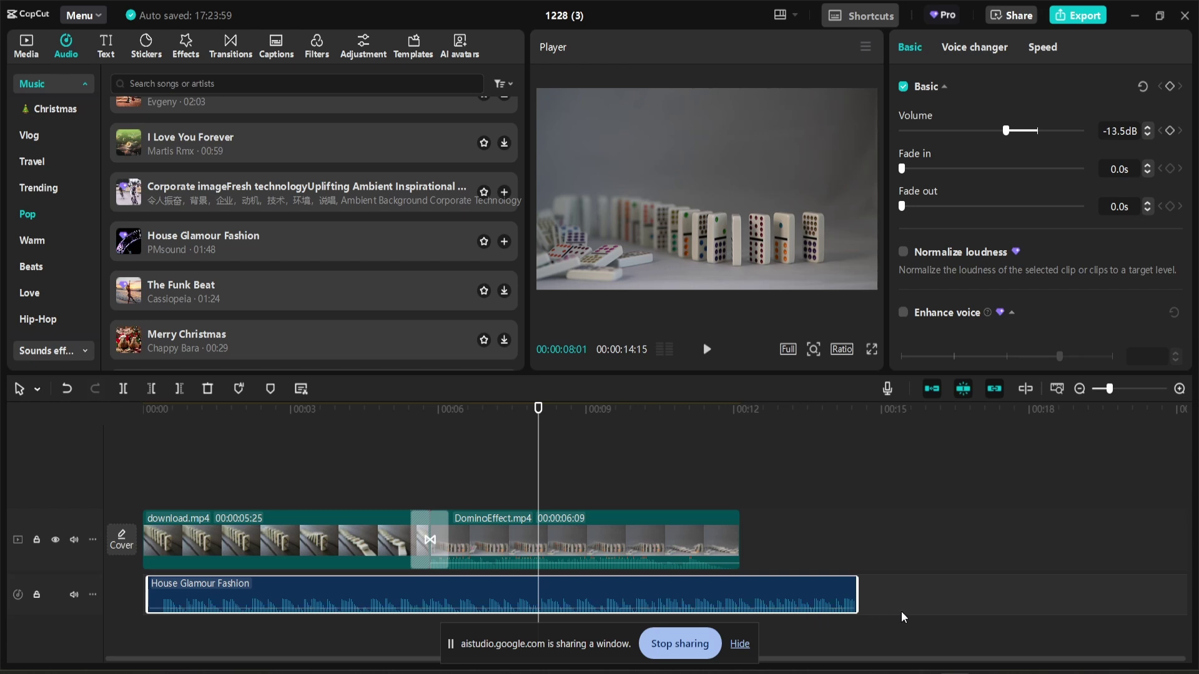
click(686, 545)
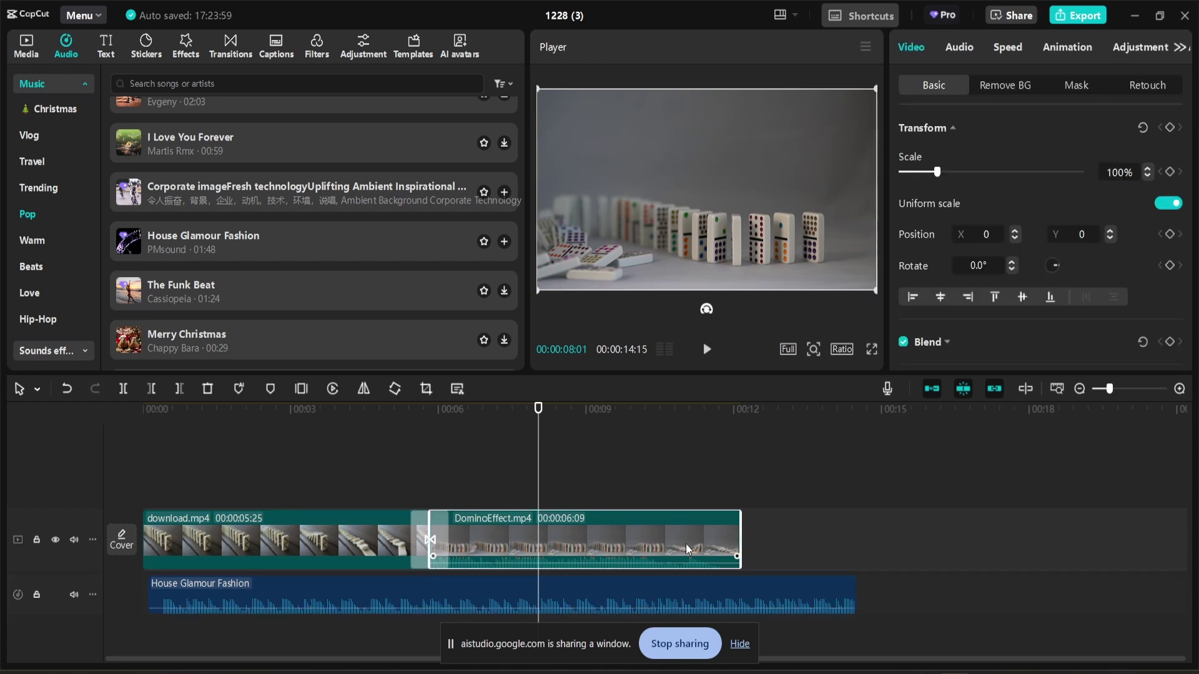
Step: Give the House Glamour Fashion music a 3.5 s fade-out and play the timeline through to its end
click(374, 546)
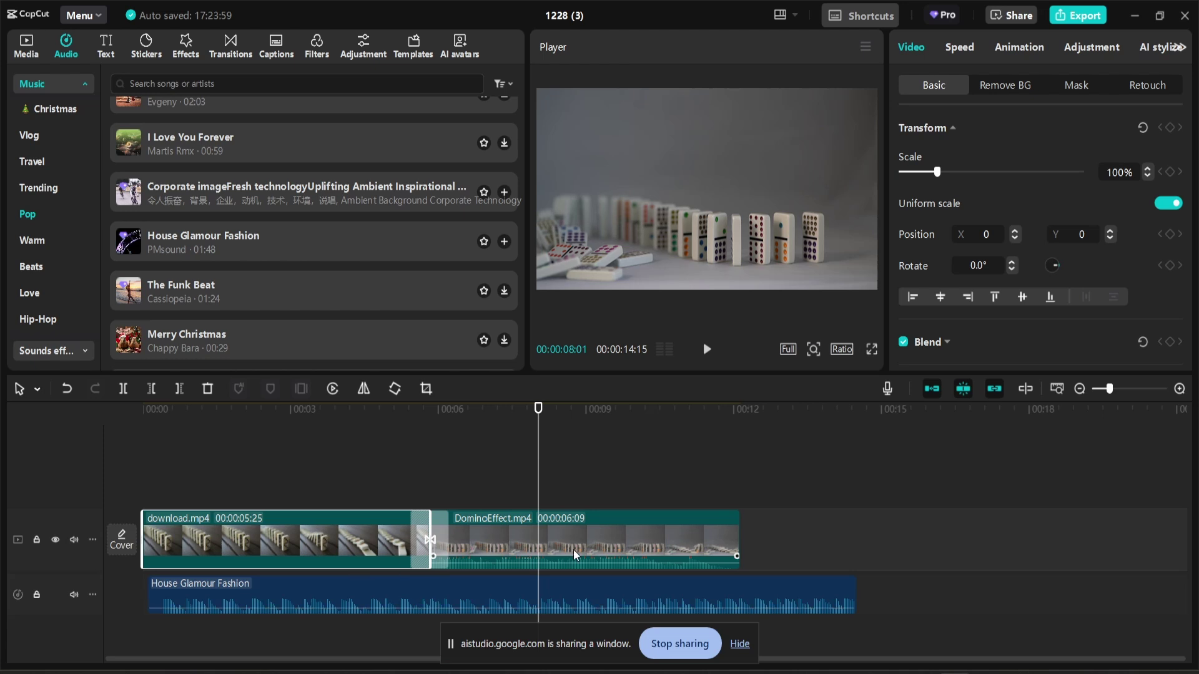
click(651, 602)
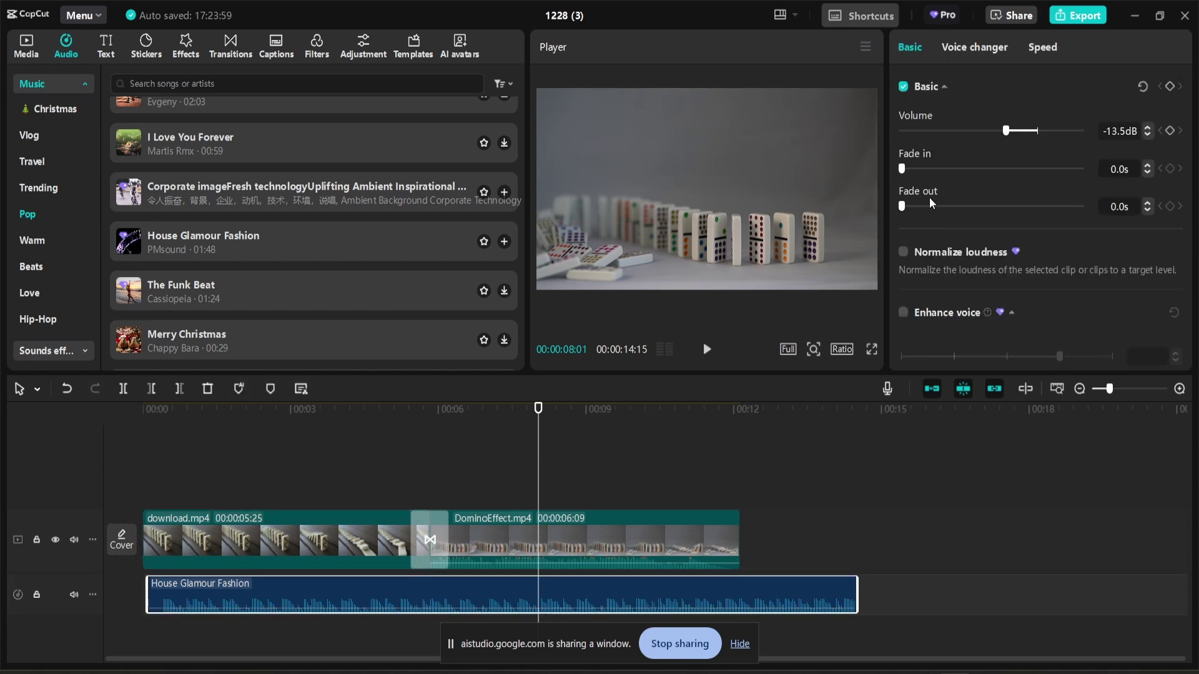
drag(916, 206, 967, 210)
key(space)
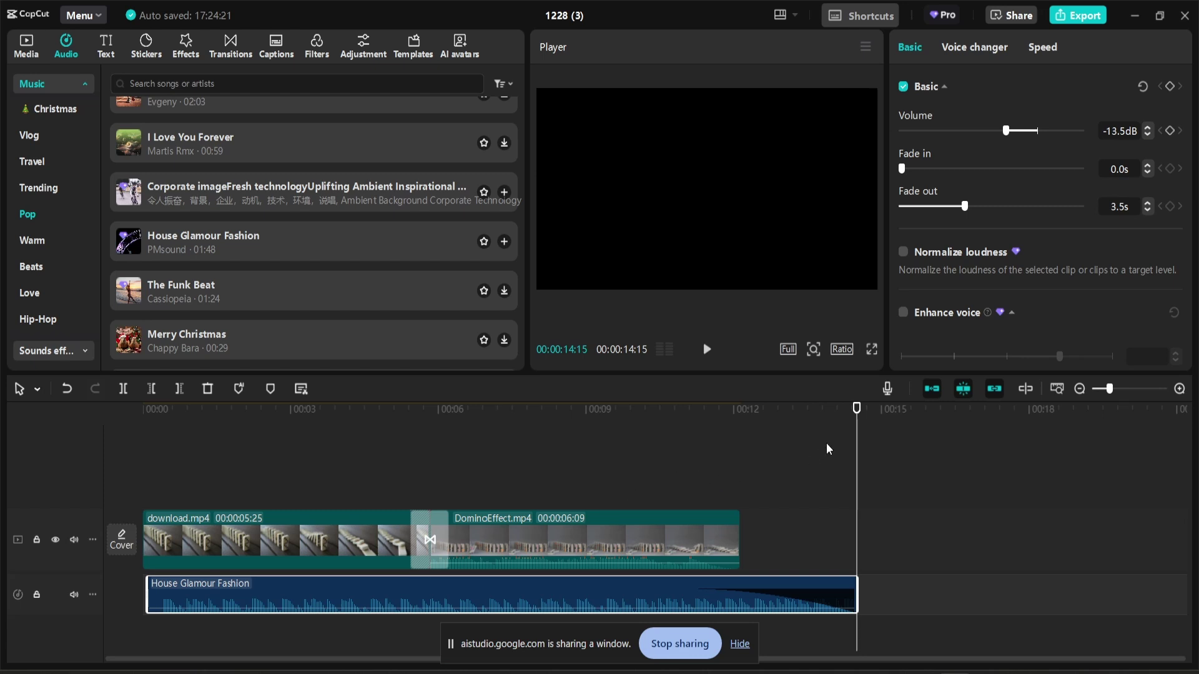
Step: Add a default text clip at 00:00:09:12, place it in the frame's upper-right area, and change its wording to "wow"
click(604, 417)
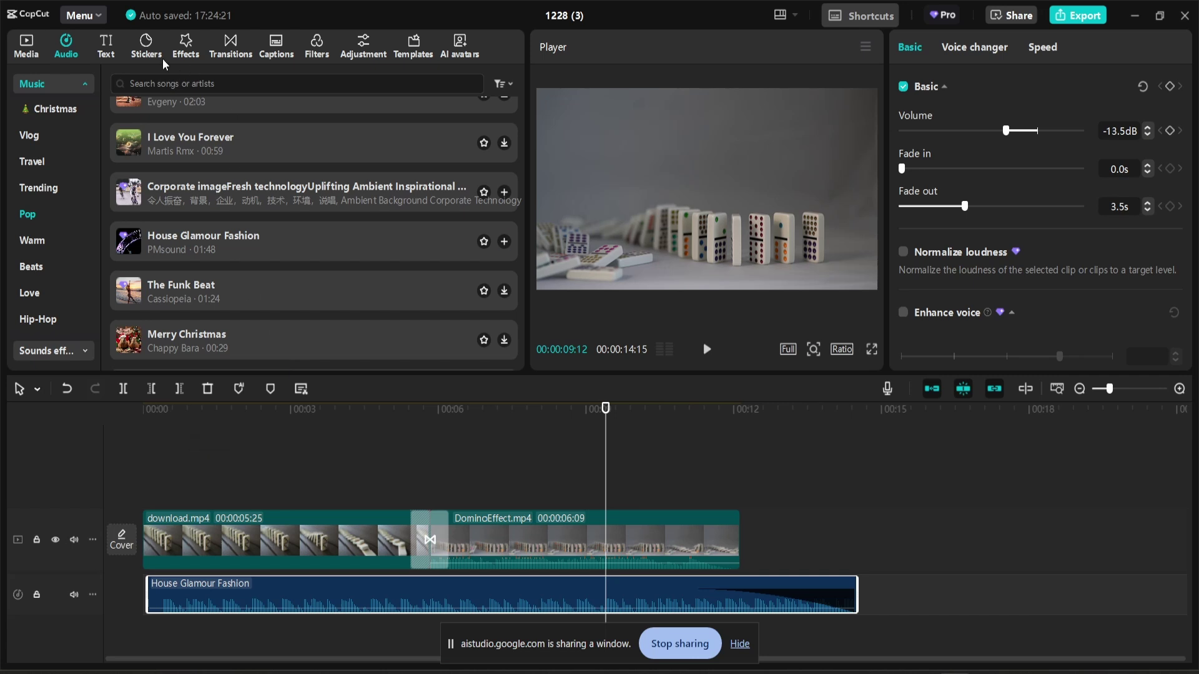
click(107, 49)
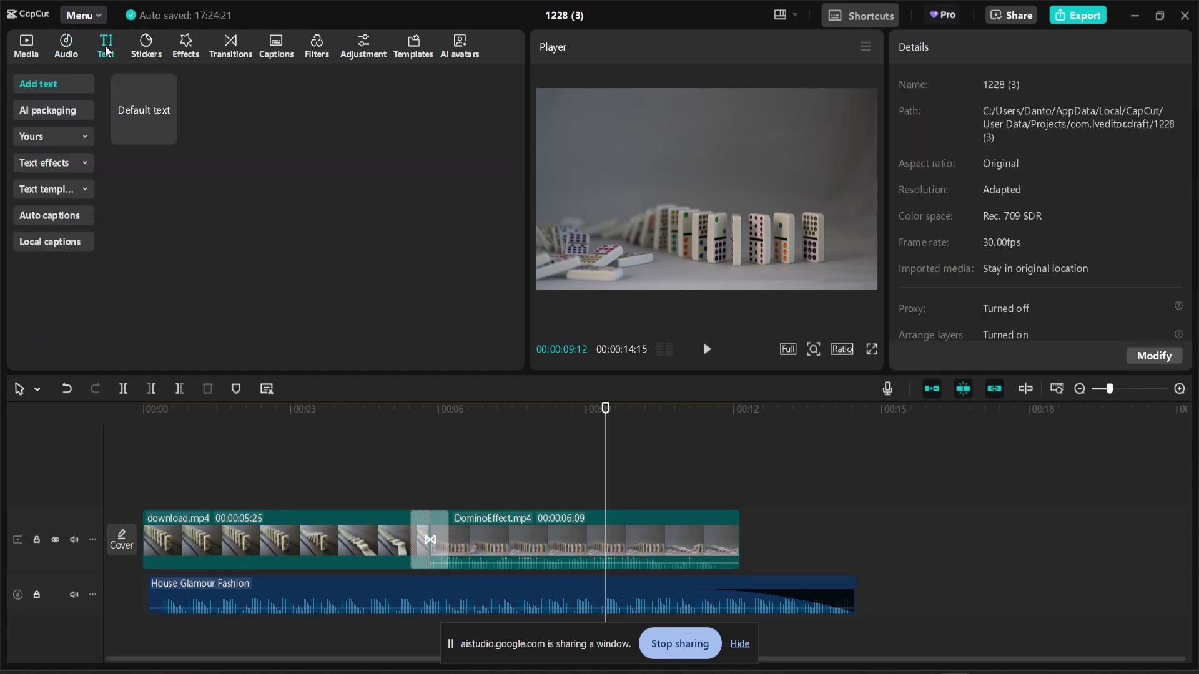
mouse_move(120, 87)
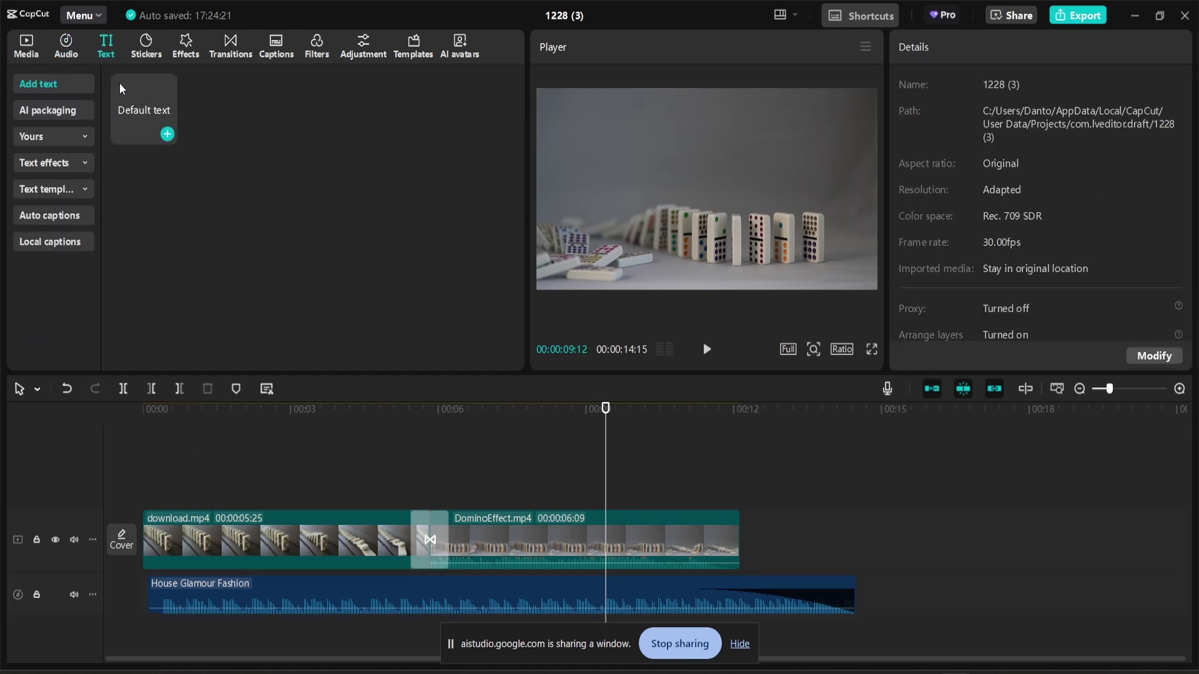
click(167, 135)
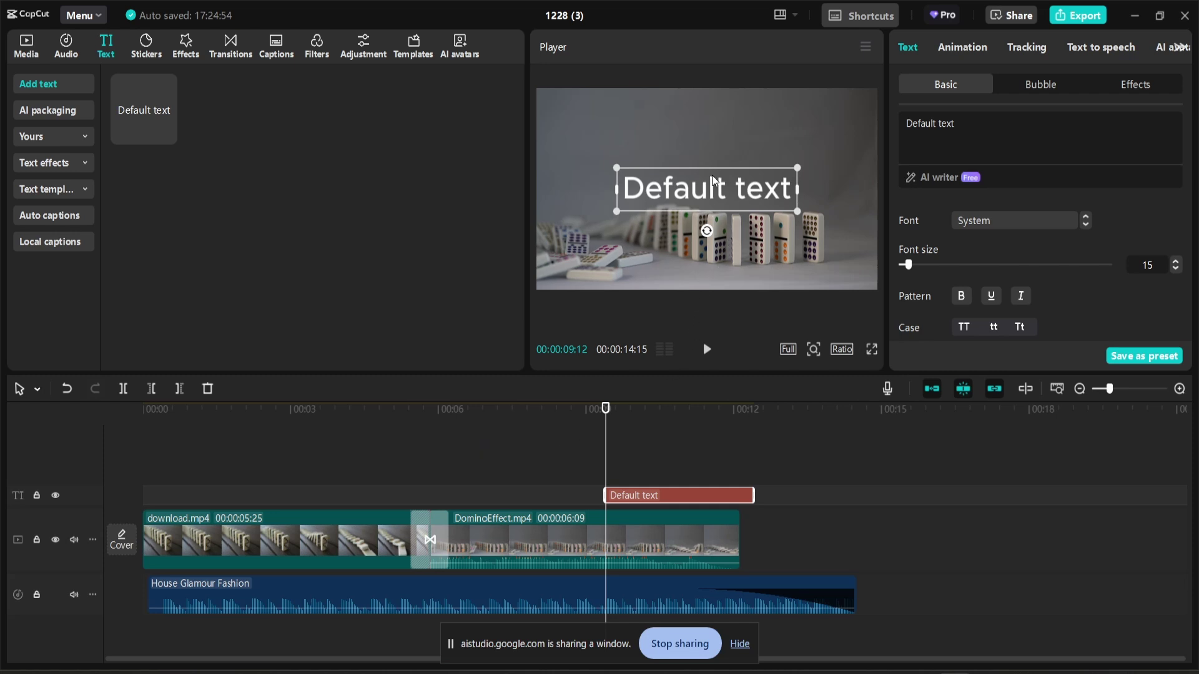
drag(704, 194, 767, 129)
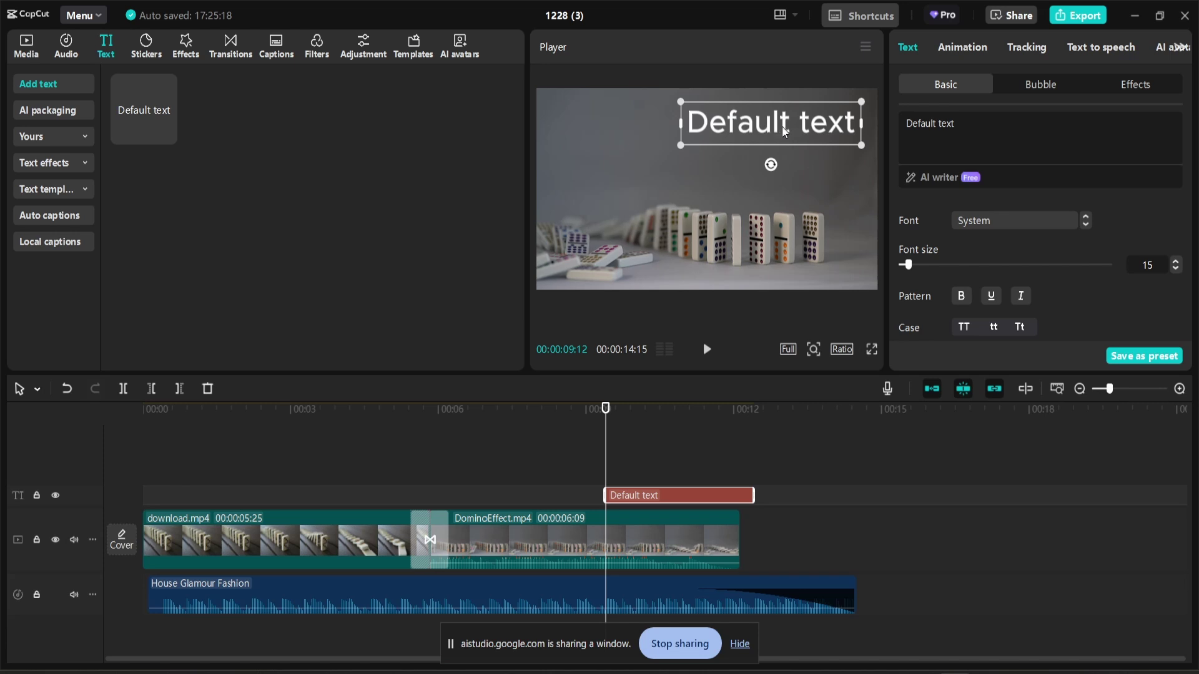
double_click(782, 127)
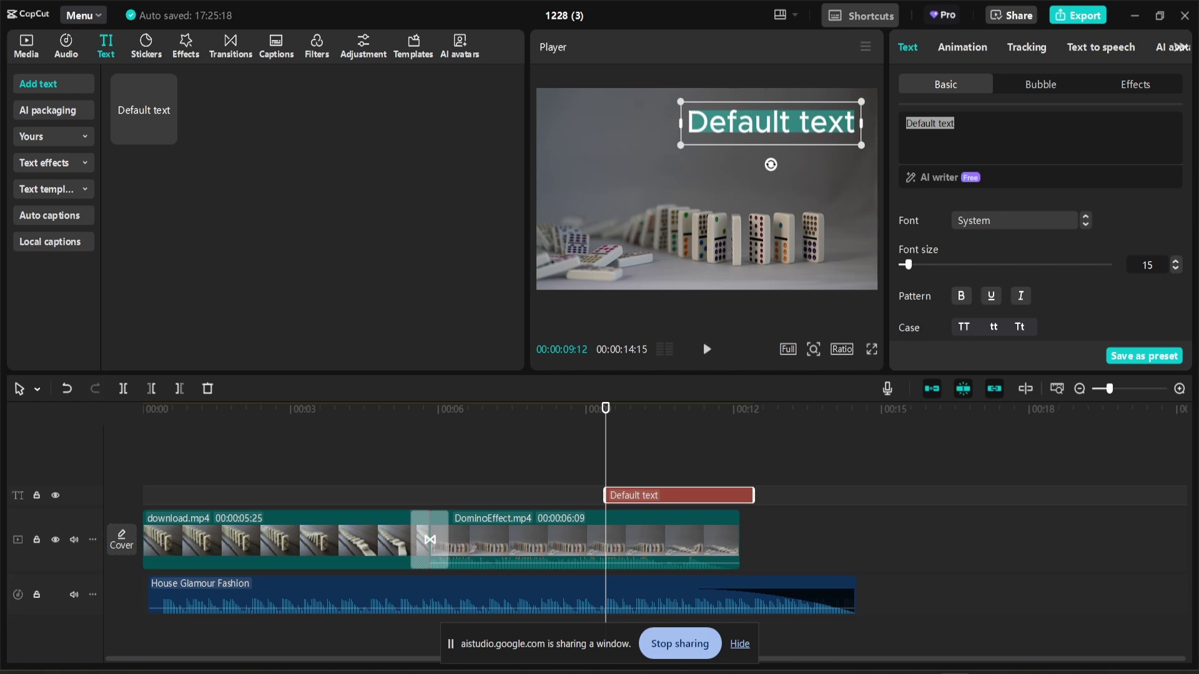
text(wow)
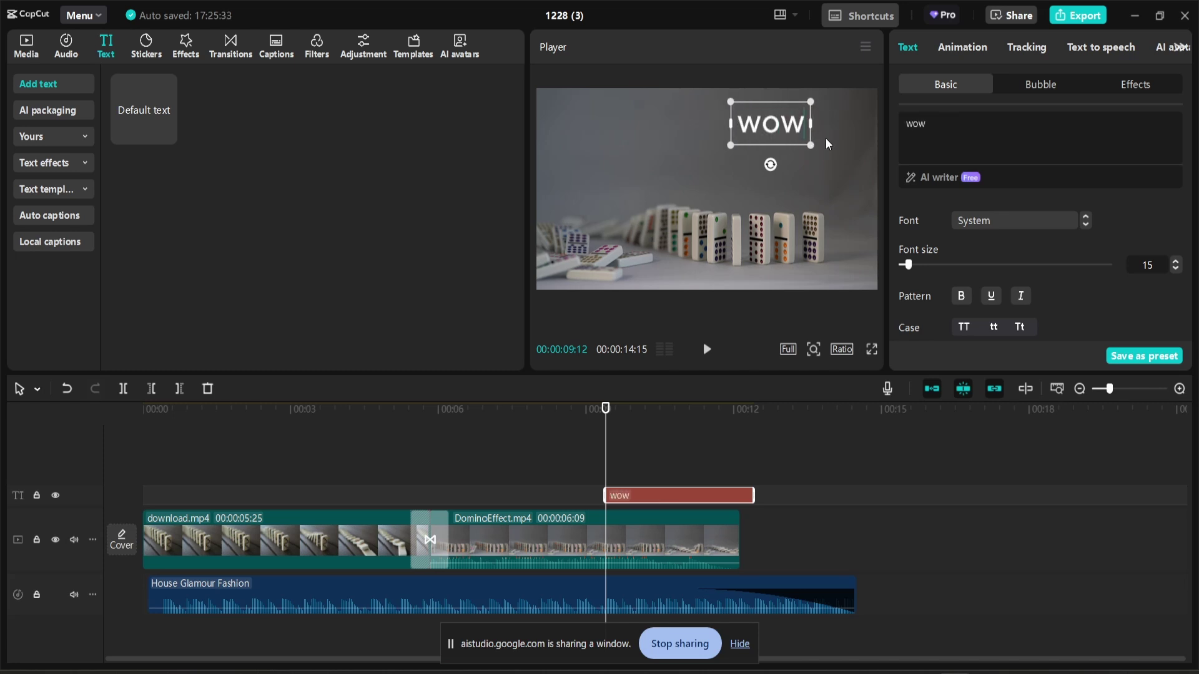
Step: Shift the "wow" title closer to the frame's upper-right corner and set its font size to 22
click(826, 138)
drag(785, 135, 806, 129)
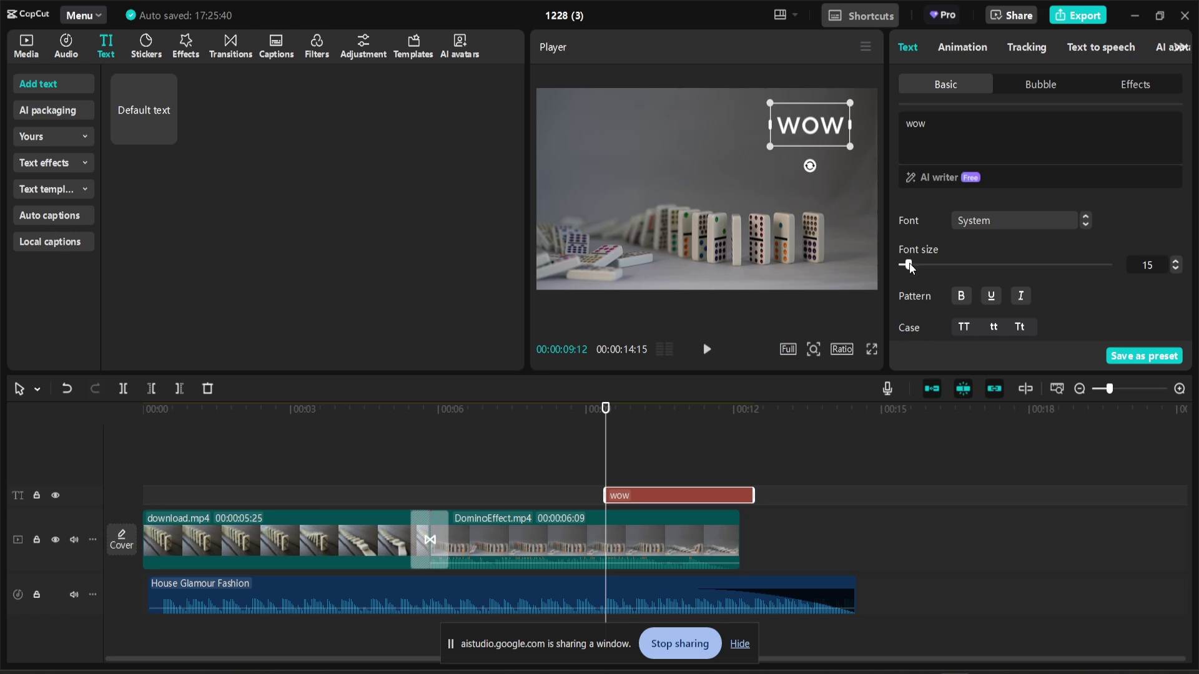
drag(909, 264, 919, 264)
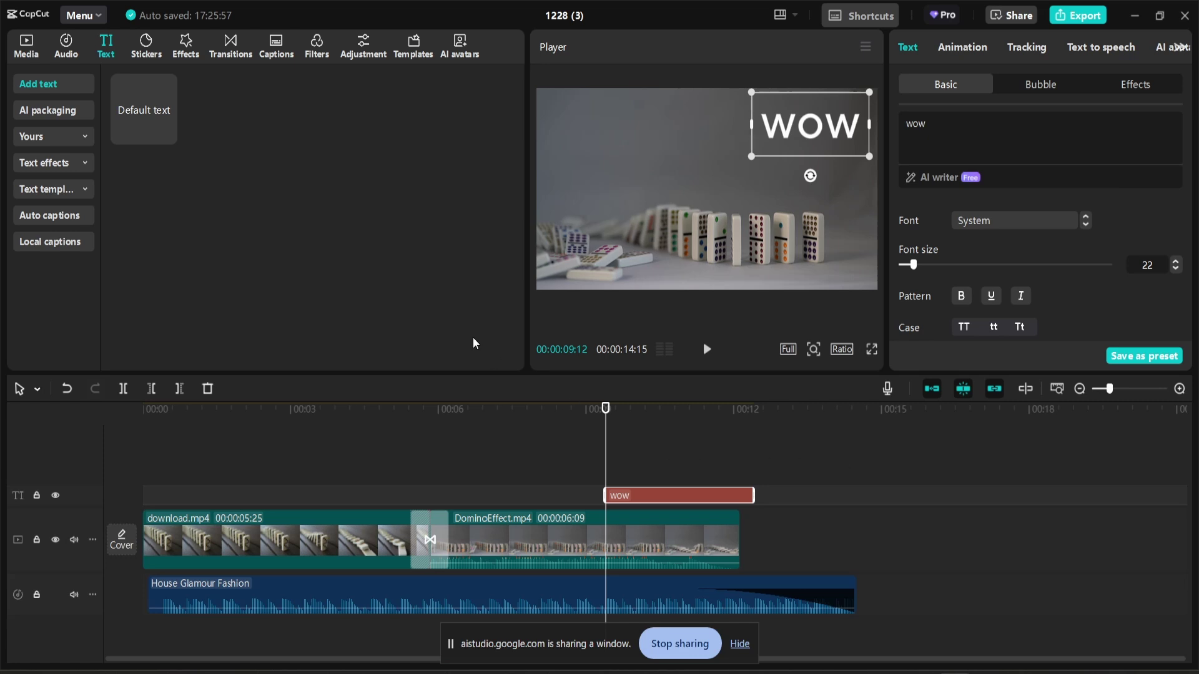
Step: Add the trending video effect Super-large Spot above the "wow" title at 00:00:09:12 and preview that section from before the effect
click(187, 47)
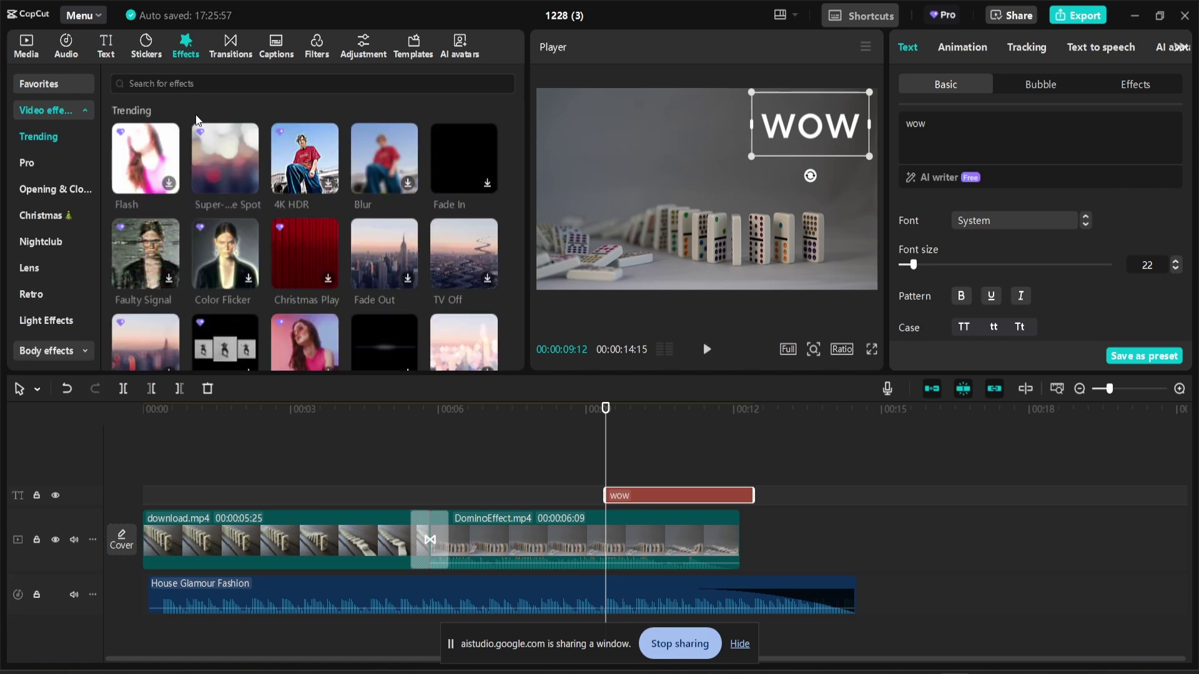
drag(224, 158, 608, 417)
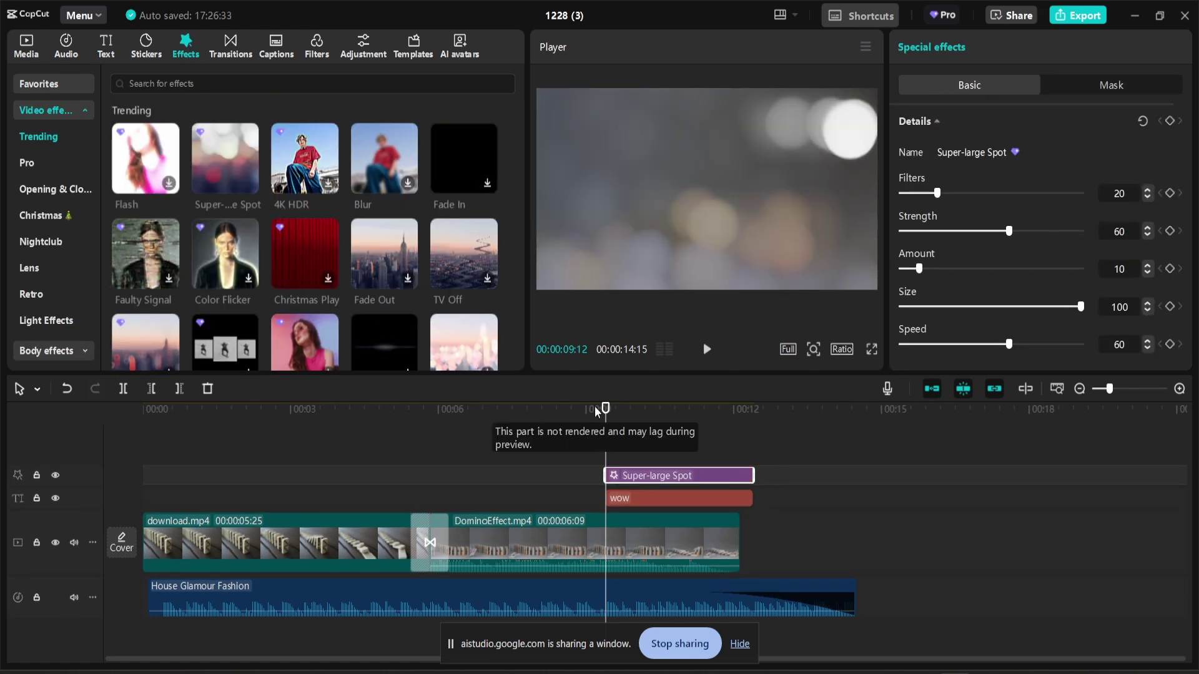
click(583, 410)
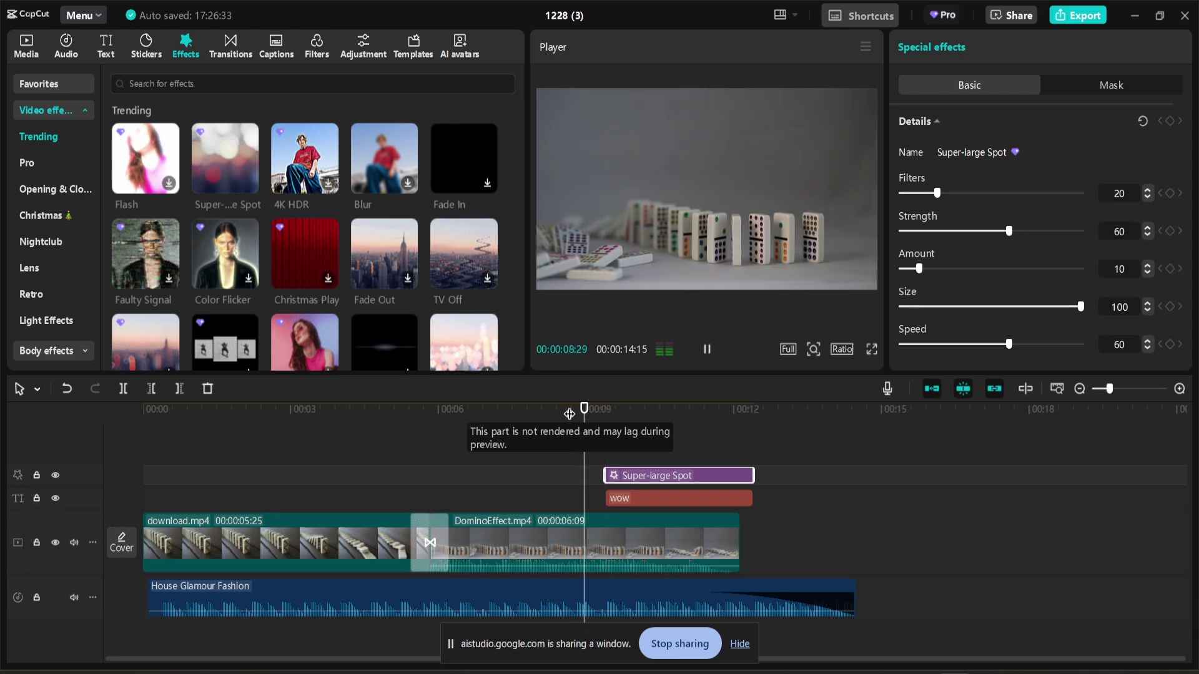
key(space)
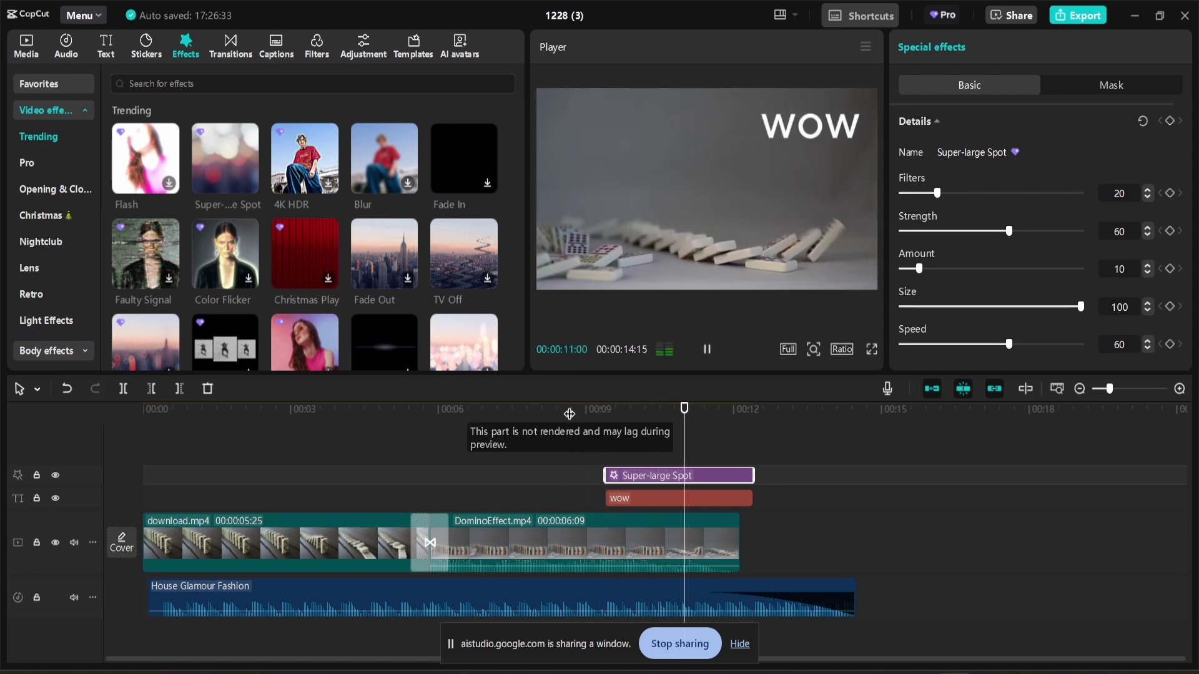
key(space)
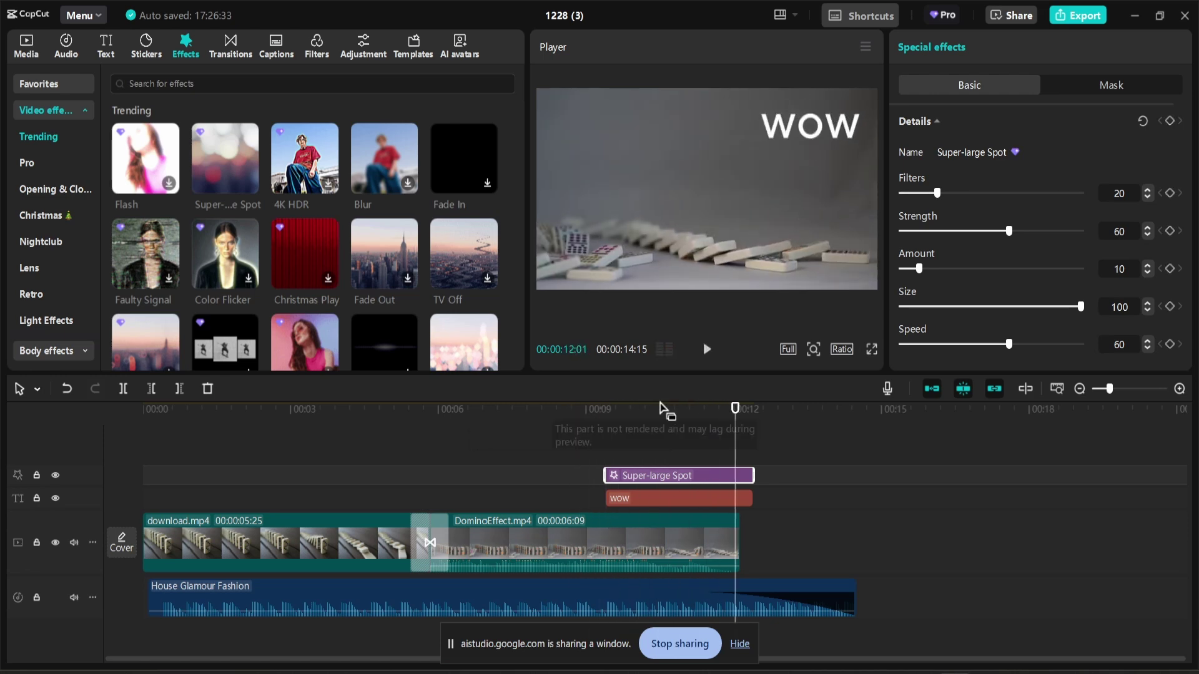
drag(732, 412, 484, 404)
key(space)
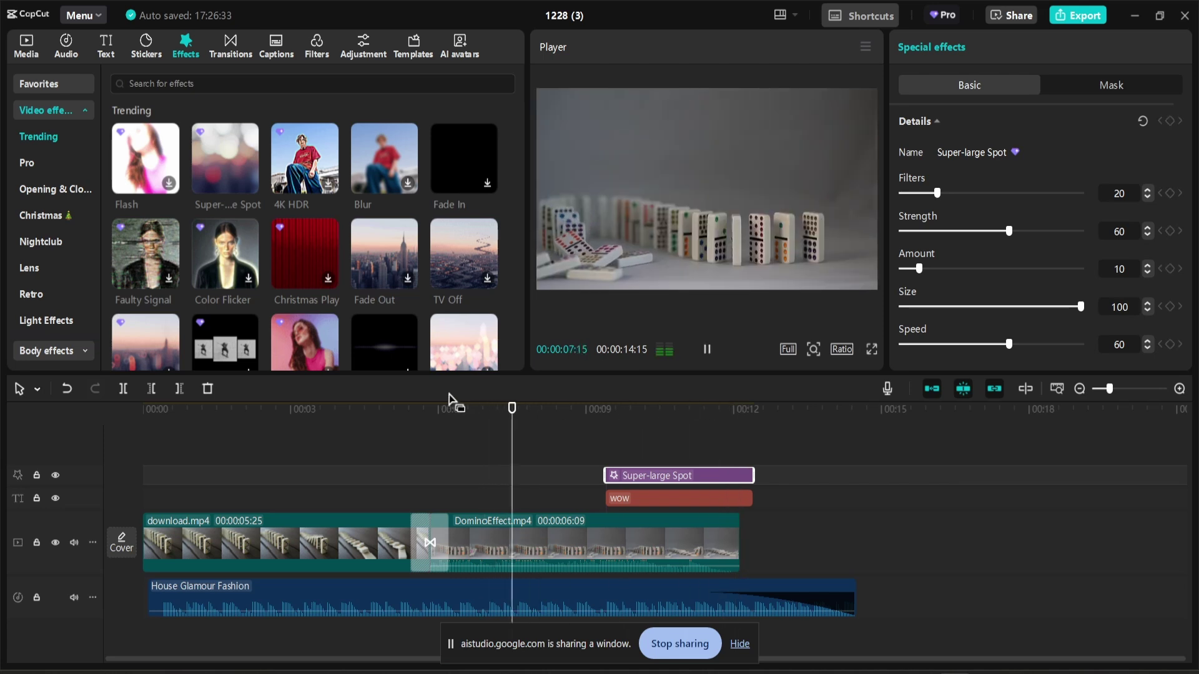